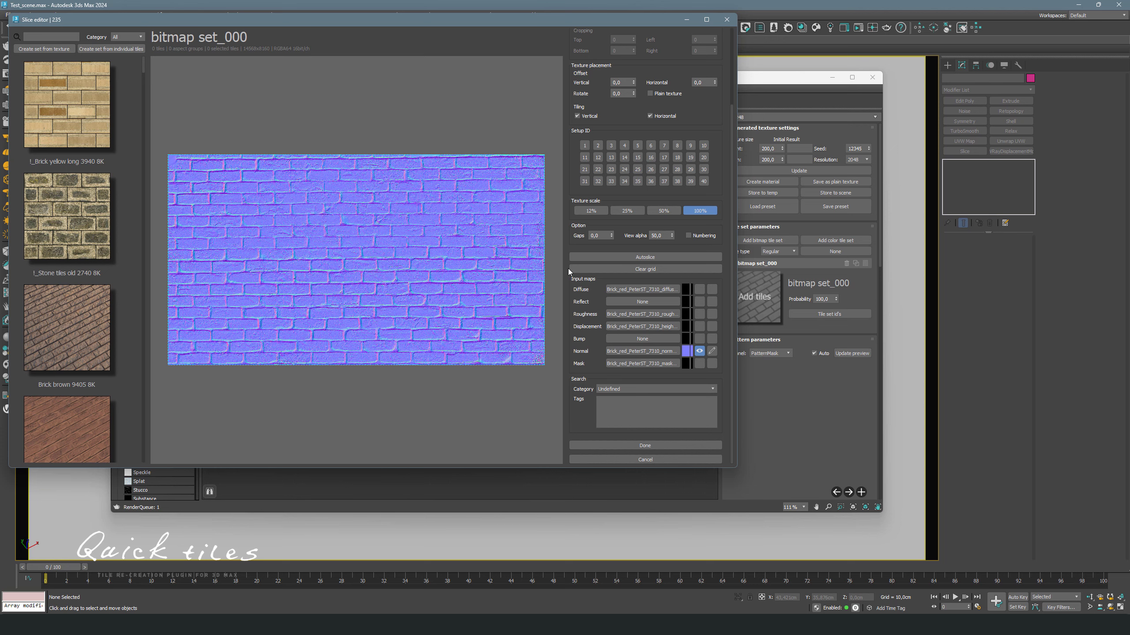
- Show the diffuse map in the slice editor preview
{"action": "left_click", "coordinate": [700, 289]}
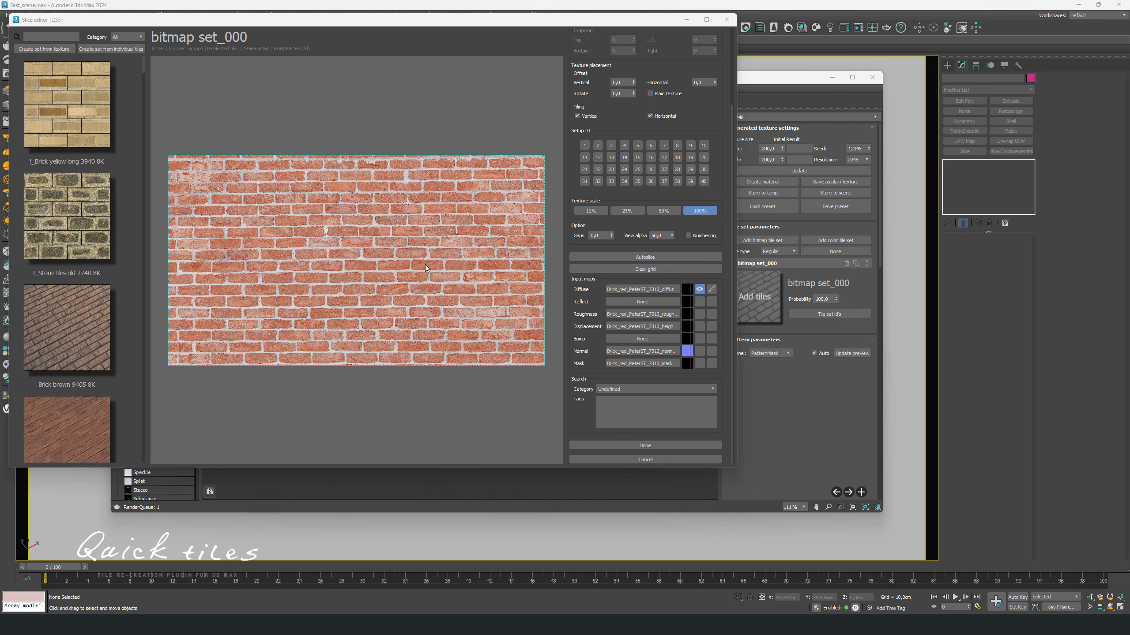
{"action": "left_click_drag", "start_coordinate": [731, 282], "coordinate": [725, 190]}
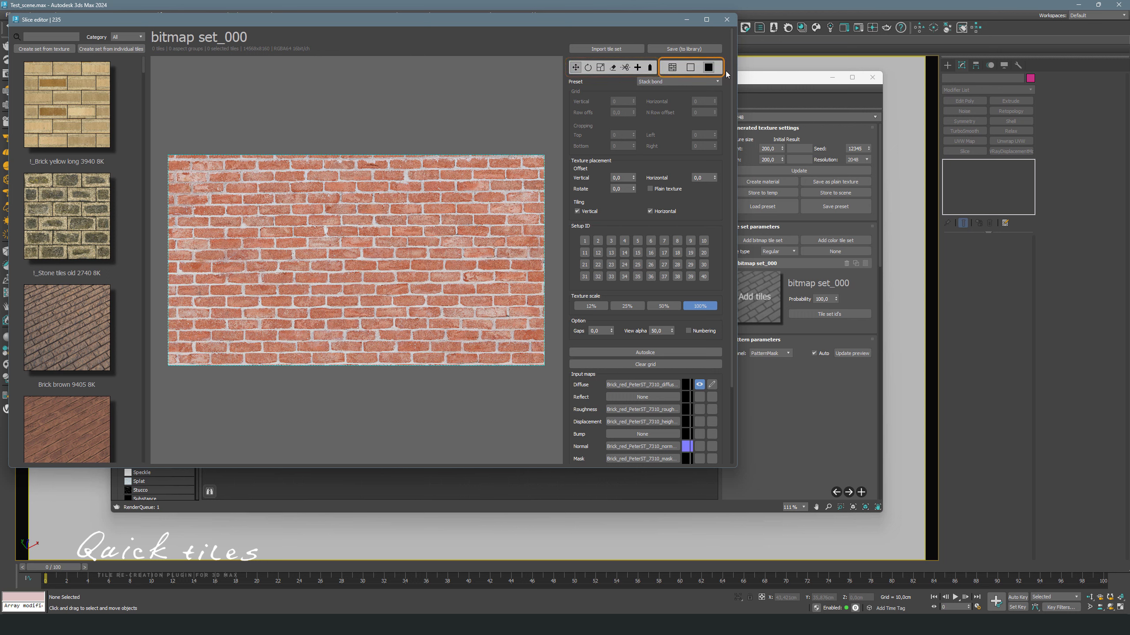
- Switch the slice editor to grid slicing mode, accepting that current changes are discarded, and maximize the editor
{"action": "left_click", "coordinate": [673, 68]}
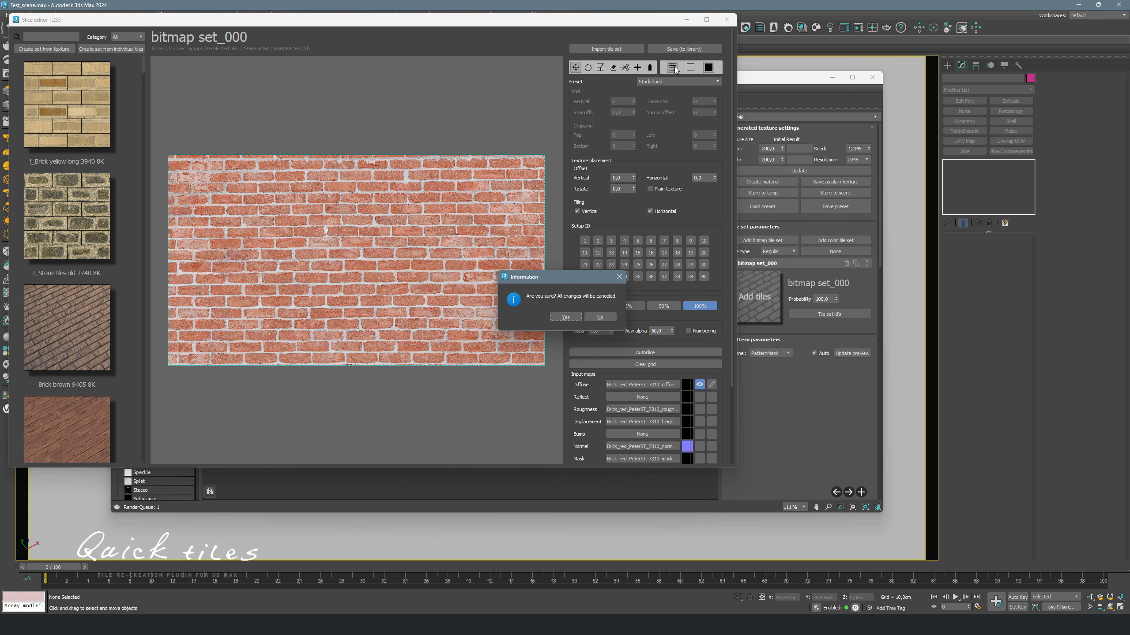
{"action": "left_click", "coordinate": [573, 317]}
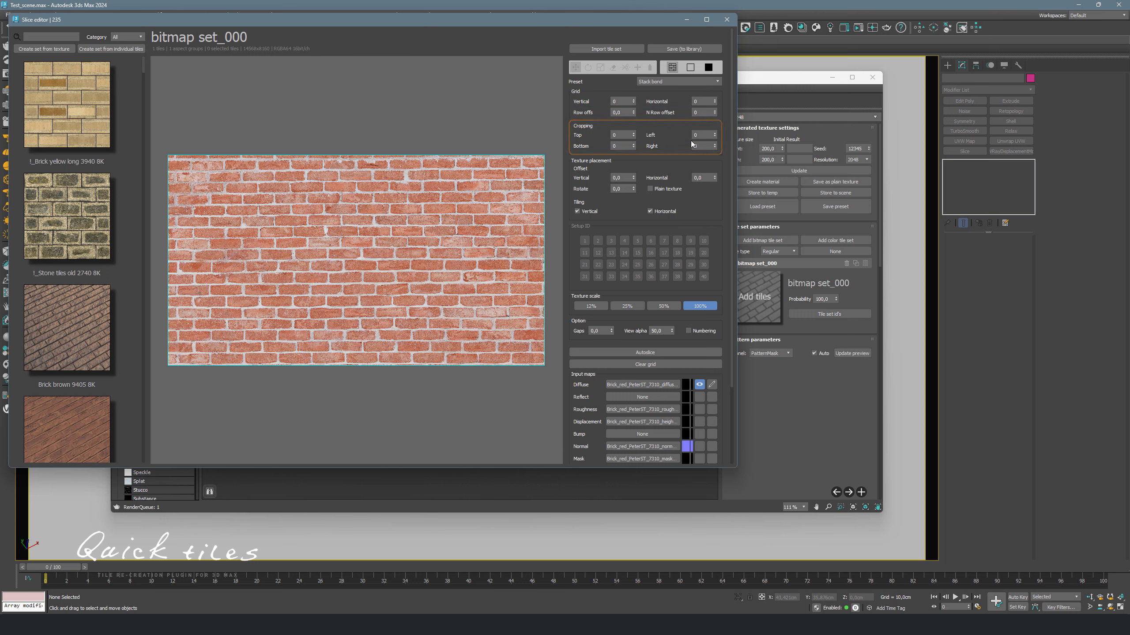
{"action": "left_click", "coordinate": [707, 19]}
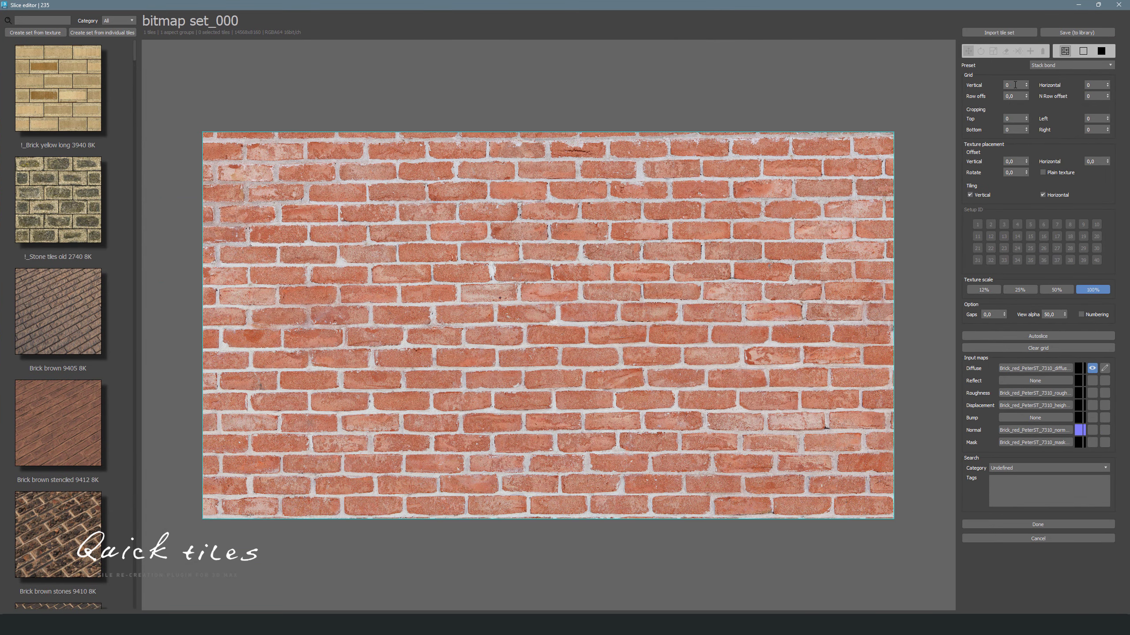
- Set the grid to 12 vertical and 17 horizontal divisions
{"action": "left_click", "coordinate": [1016, 86]}
{"action": "type", "text": "2"}
{"action": "key", "text": "Return"}
{"action": "scroll", "coordinate": [1017, 86], "scroll_direction": "up", "scroll_amount": 7}
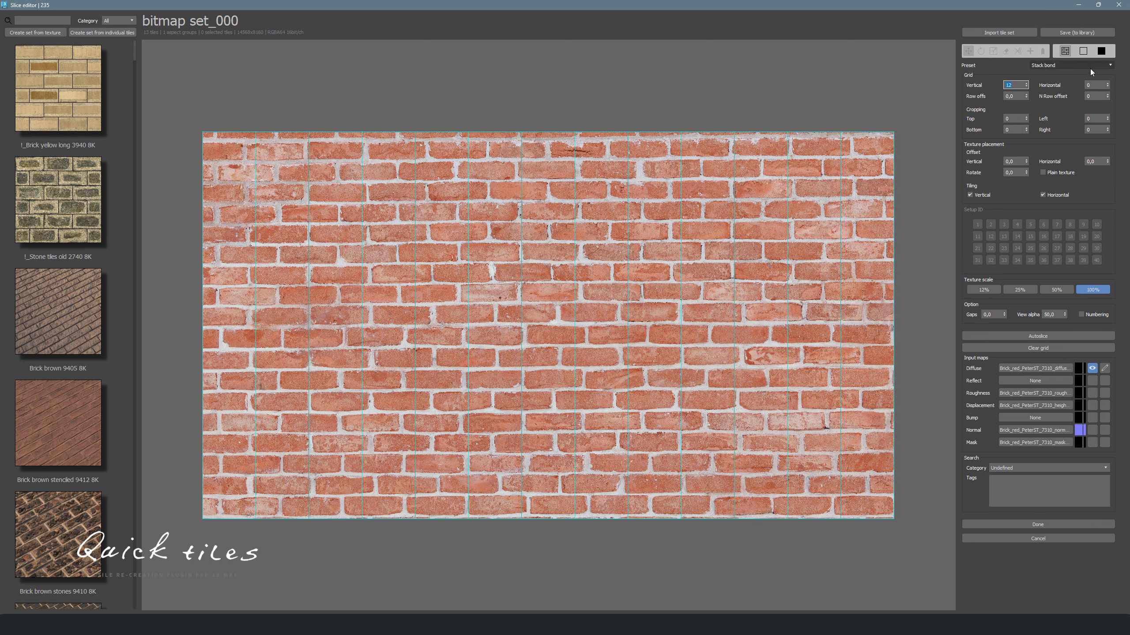
{"action": "left_click", "coordinate": [1098, 85]}
{"action": "scroll", "coordinate": [1098, 85], "scroll_direction": "up", "scroll_amount": 16}
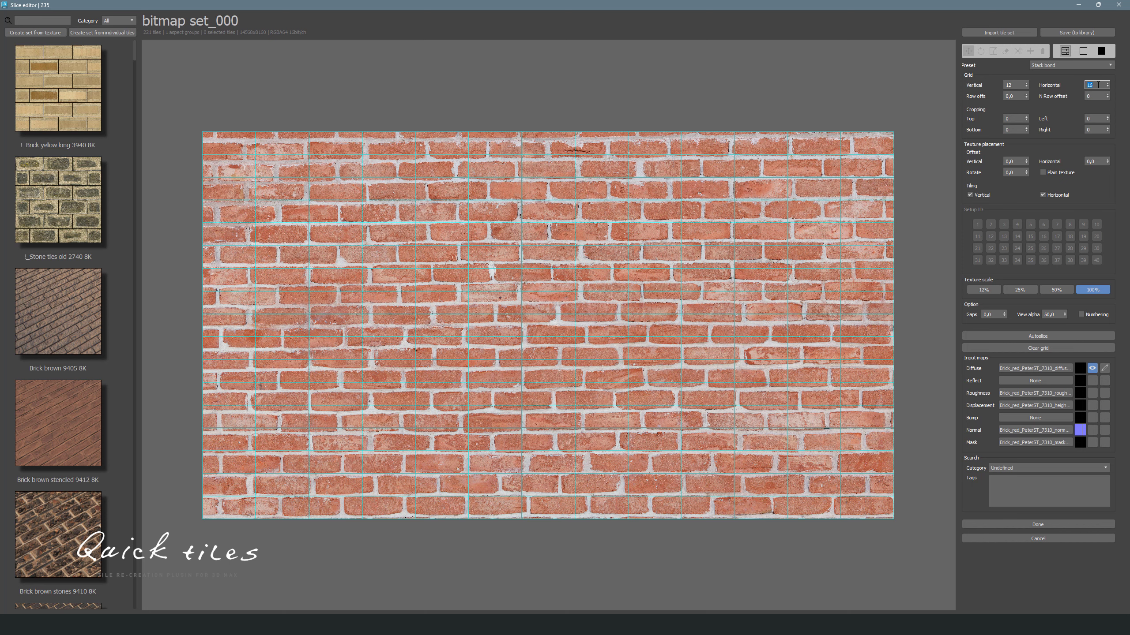
{"action": "scroll", "coordinate": [1098, 85], "scroll_direction": "down", "scroll_amount": 1}
{"action": "scroll", "coordinate": [1098, 85], "scroll_direction": "up", "scroll_amount": 2}
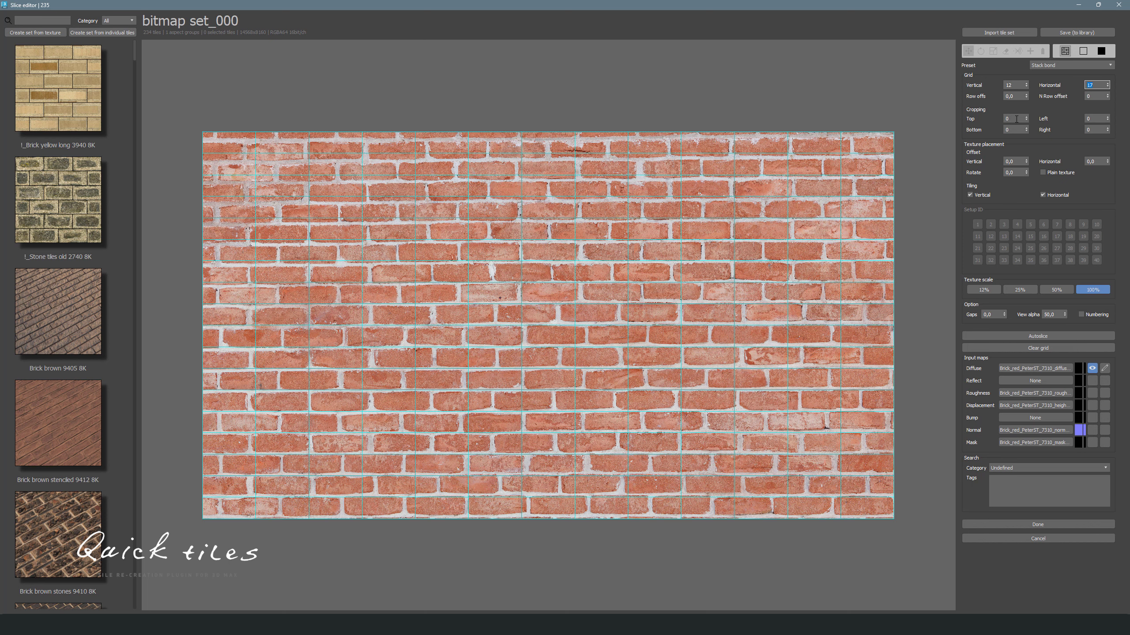
- Crop the grid with Top 106, Left 223, Bottom -80 and Right -107
{"action": "left_click_drag", "start_coordinate": [1027, 122], "coordinate": [1027, 102]}
{"action": "left_click_drag", "start_coordinate": [1110, 119], "coordinate": [1091, 62]}
{"action": "left_click_drag", "start_coordinate": [1026, 129], "coordinate": [1027, 169]}
{"action": "left_click_drag", "start_coordinate": [1110, 131], "coordinate": [1108, 150]}
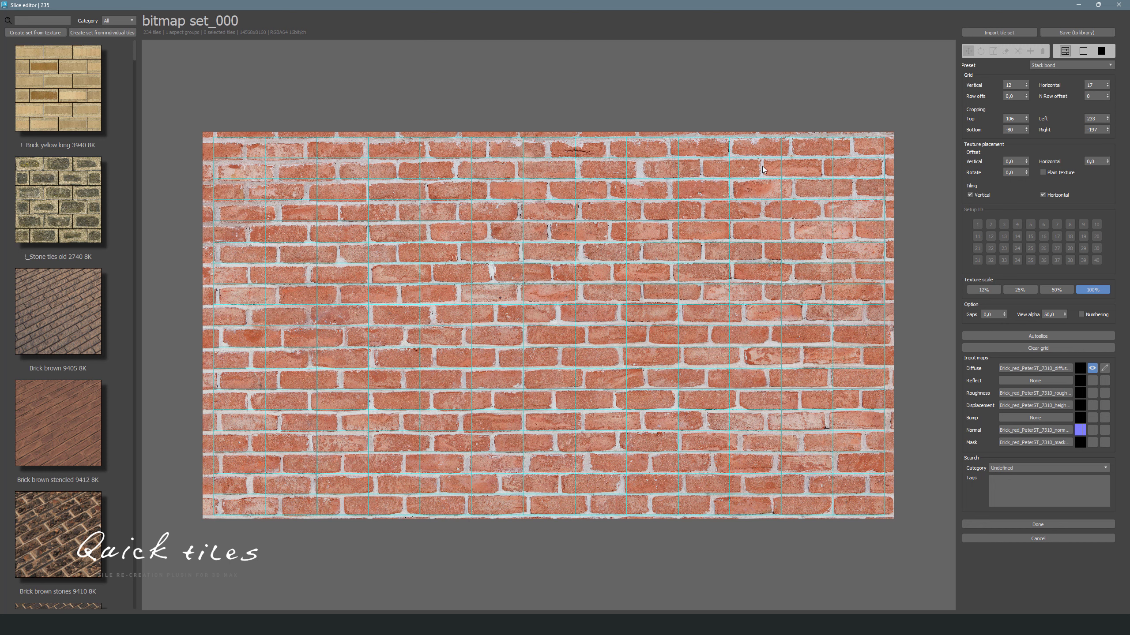
- Change the grid to 10 vertical divisions and set the row offset to 50,0
{"action": "left_click", "coordinate": [1014, 83]}
{"action": "scroll", "coordinate": [1014, 83], "scroll_direction": "down", "scroll_amount": 2}
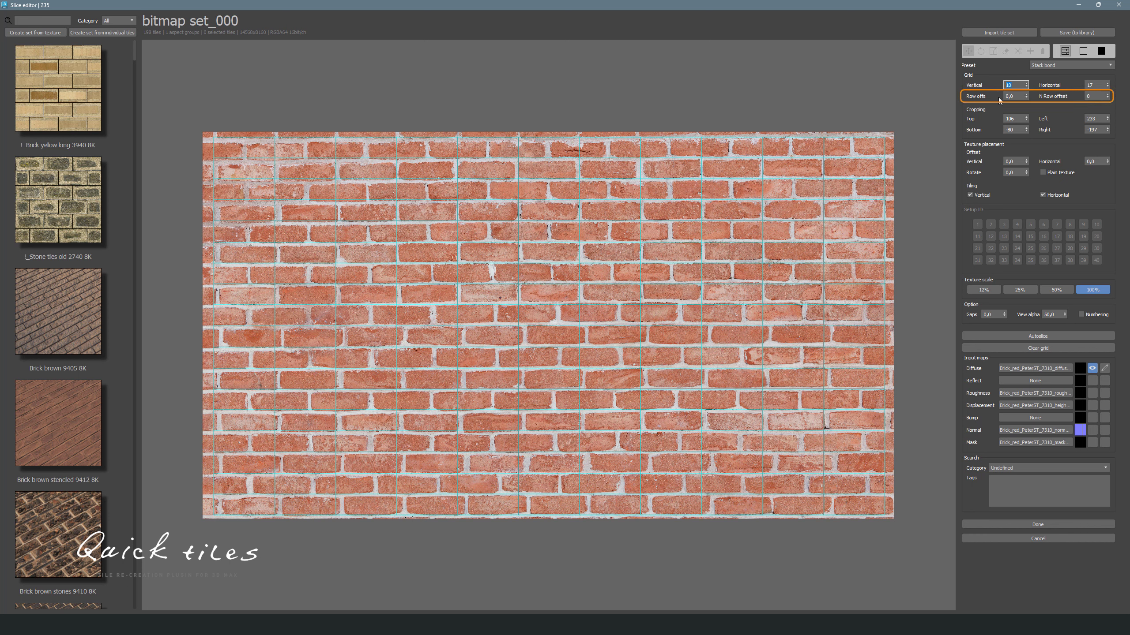
{"action": "left_click", "coordinate": [1013, 97]}
{"action": "key", "text": "Return"}
- Set the N row offset to 1
{"action": "left_click", "coordinate": [1095, 96]}
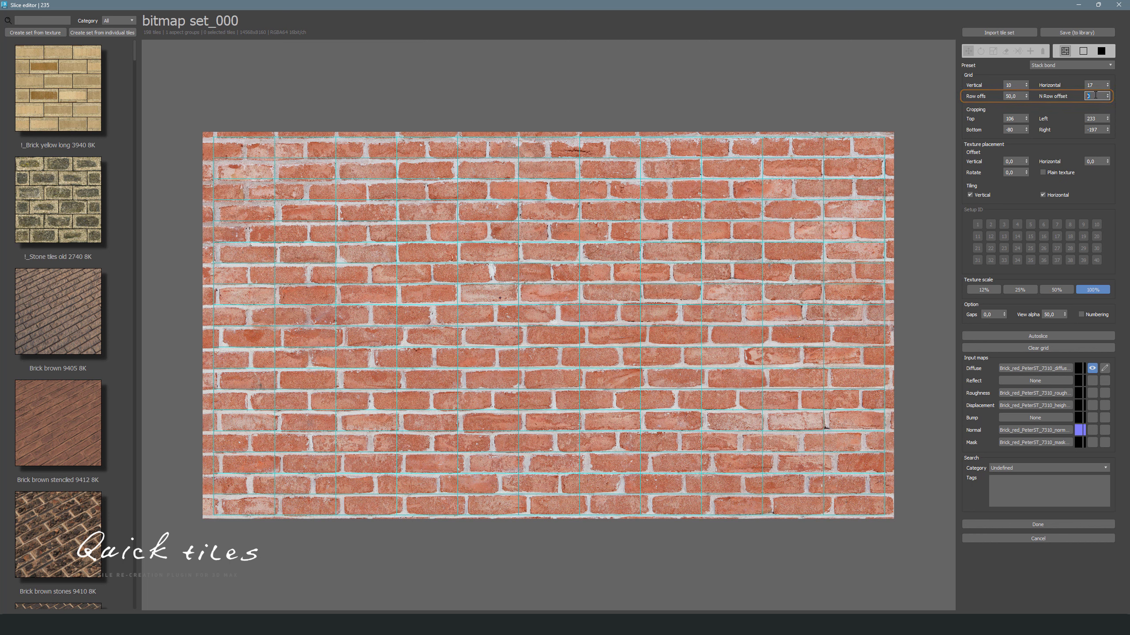
{"action": "type", "text": "1"}
{"action": "key", "text": "Return"}
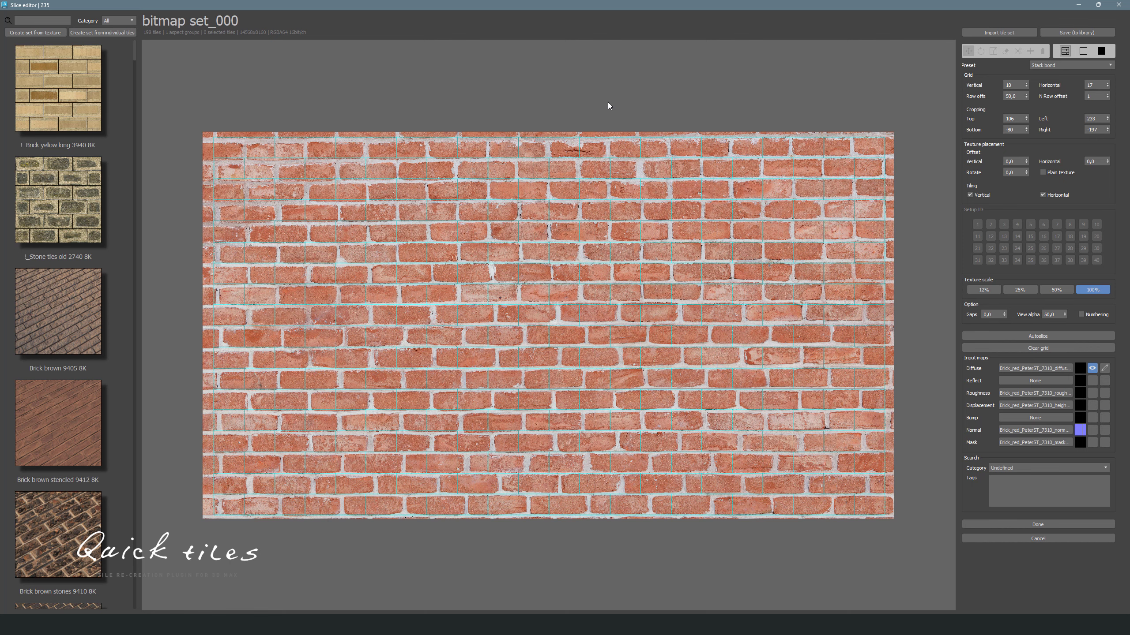
- Set the texture placement's vertical offset to 5,4 so grid lines fall on the mortar joints
{"action": "scroll", "coordinate": [608, 109], "scroll_direction": "up", "scroll_amount": 2}
{"action": "scroll", "coordinate": [680, 128], "scroll_direction": "down", "scroll_amount": 1}
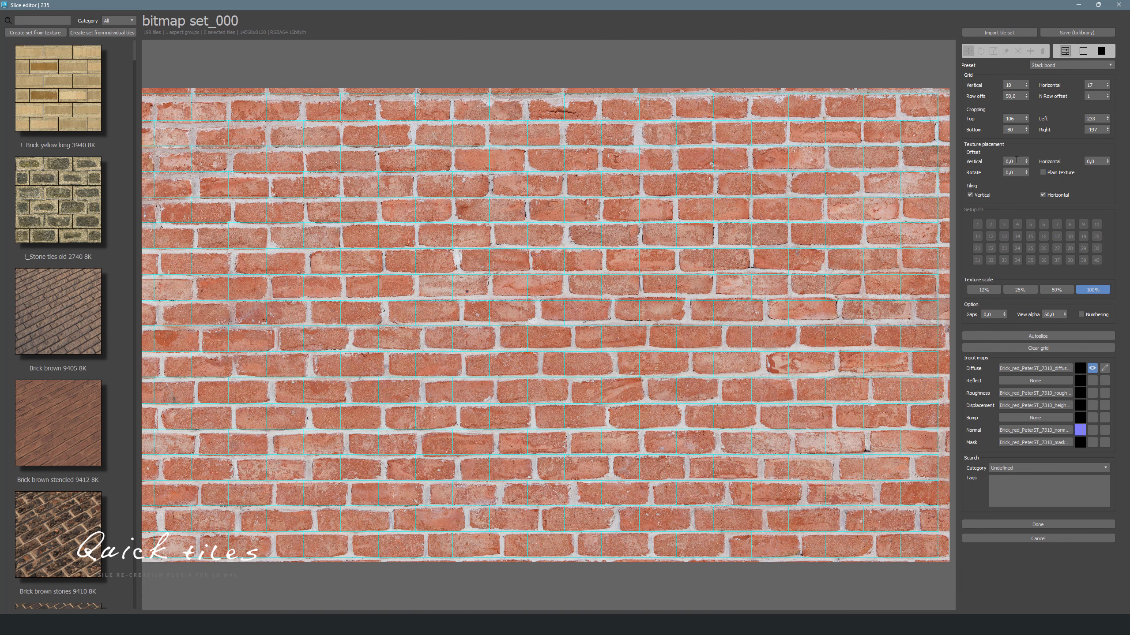
{"action": "left_click_drag", "start_coordinate": [1026, 163], "coordinate": [1028, 90]}
{"action": "left_click_drag", "start_coordinate": [1021, 162], "coordinate": [1027, 100]}
{"action": "type", "text": "0"}
{"action": "key", "text": "Return"}
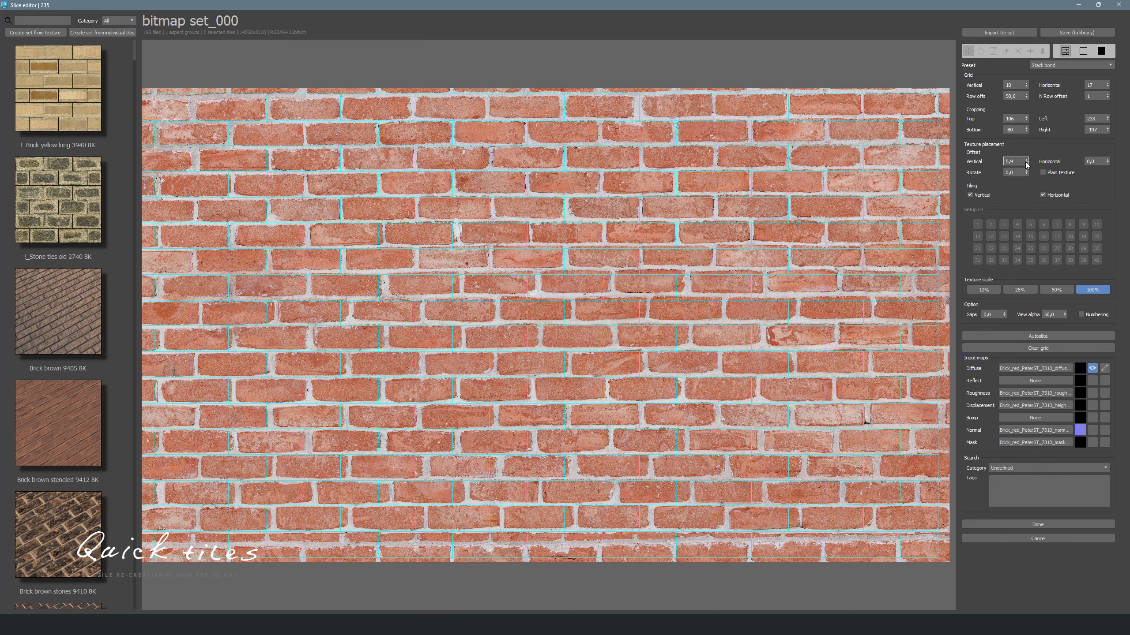
{"action": "left_click", "coordinate": [1026, 163]}
{"action": "left_click", "coordinate": [1026, 163]}
{"action": "left_click", "coordinate": [1026, 163]}
{"action": "left_click", "coordinate": [1026, 164]}
{"action": "left_click", "coordinate": [1026, 164]}
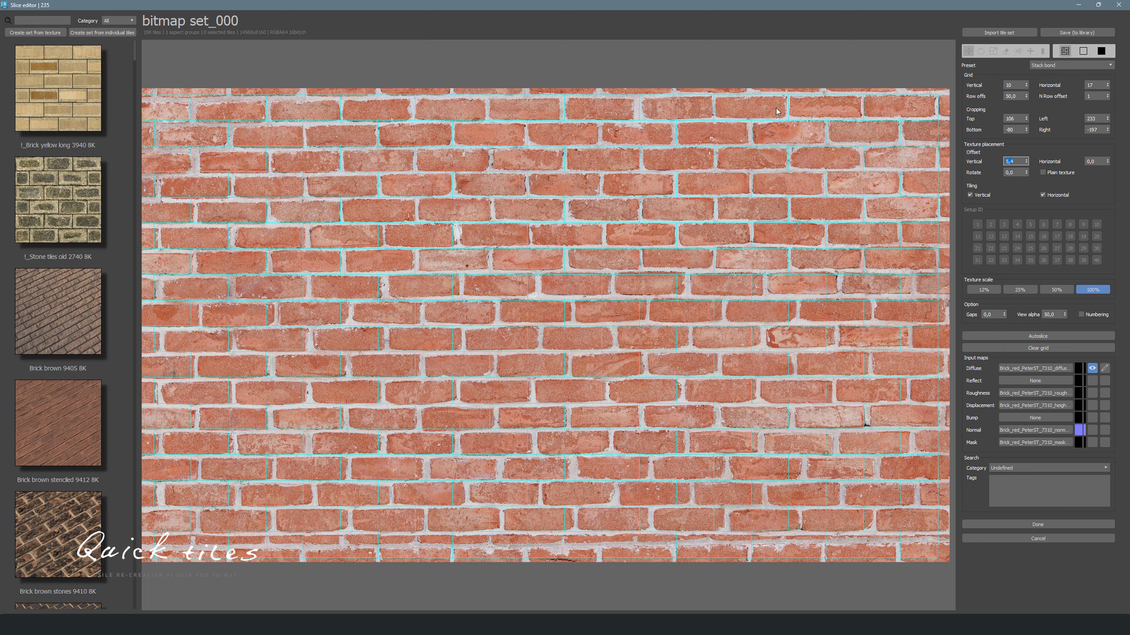
- Set the tile gaps to 0,8
{"action": "scroll", "coordinate": [791, 107], "scroll_direction": "up", "scroll_amount": 1}
{"action": "scroll", "coordinate": [665, 101], "scroll_direction": "up", "scroll_amount": 1}
{"action": "scroll", "coordinate": [662, 101], "scroll_direction": "up", "scroll_amount": 1}
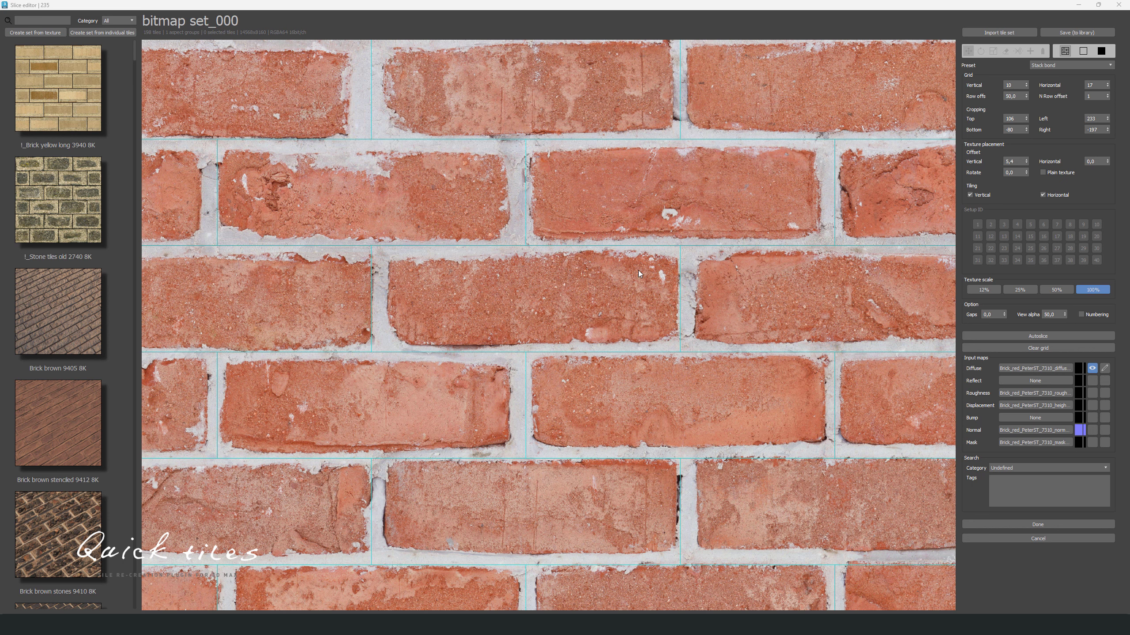
{"action": "left_click", "coordinate": [995, 314]}
{"action": "scroll", "coordinate": [996, 313], "scroll_direction": "up", "scroll_amount": 8}
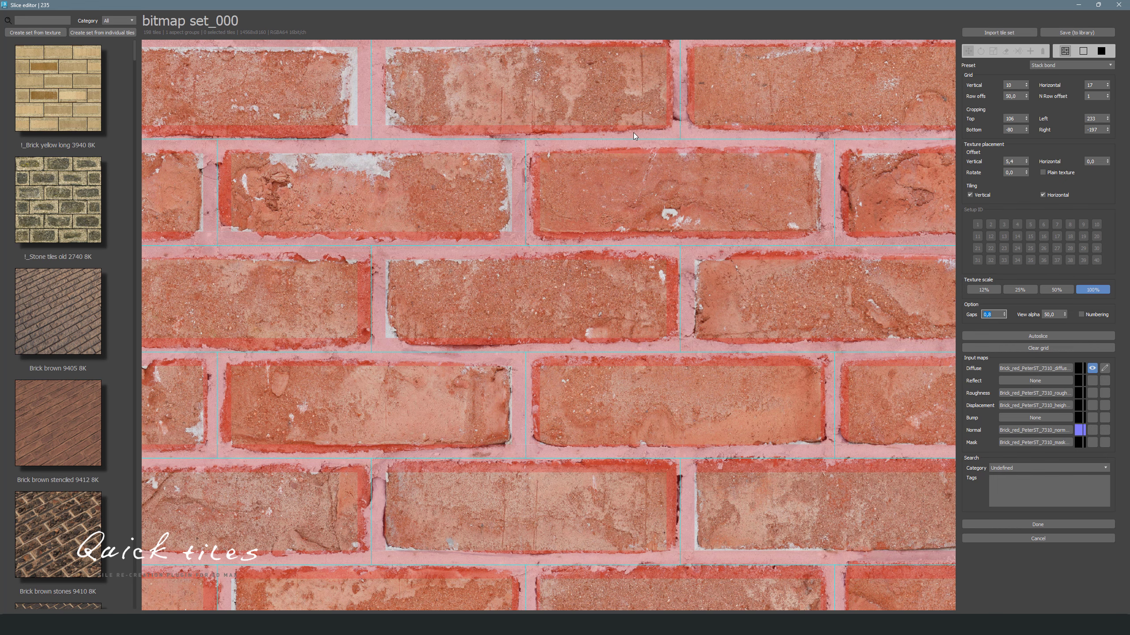
{"action": "scroll", "coordinate": [634, 139], "scroll_direction": "down", "scroll_amount": 5}
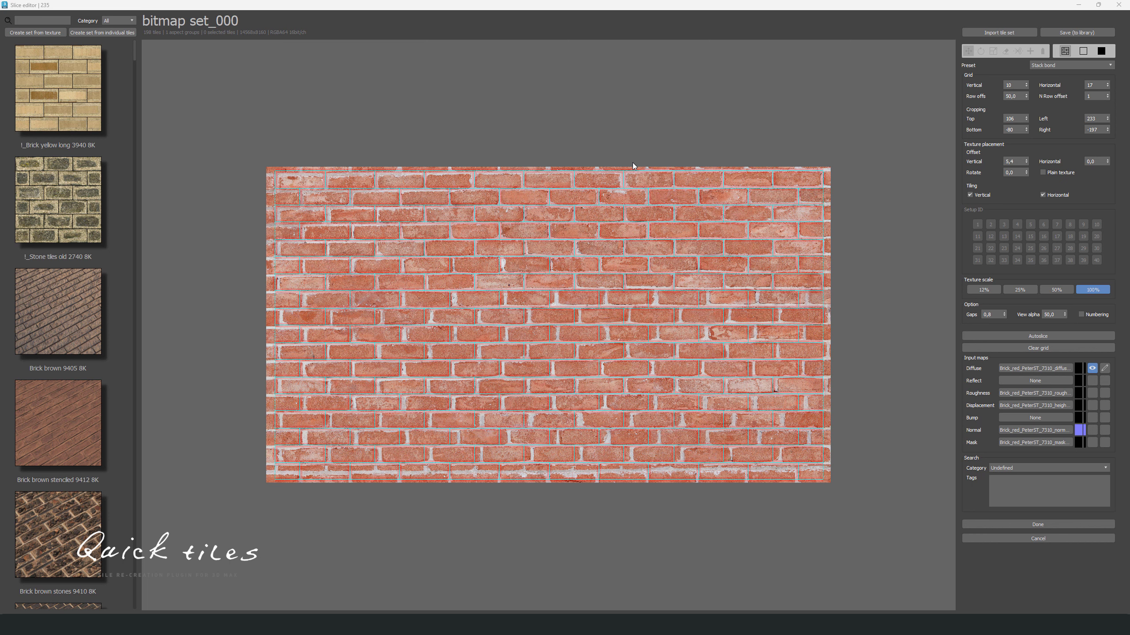
- Switch to the tile editing view showing the mortar overlay
{"action": "left_click", "coordinate": [1083, 51]}
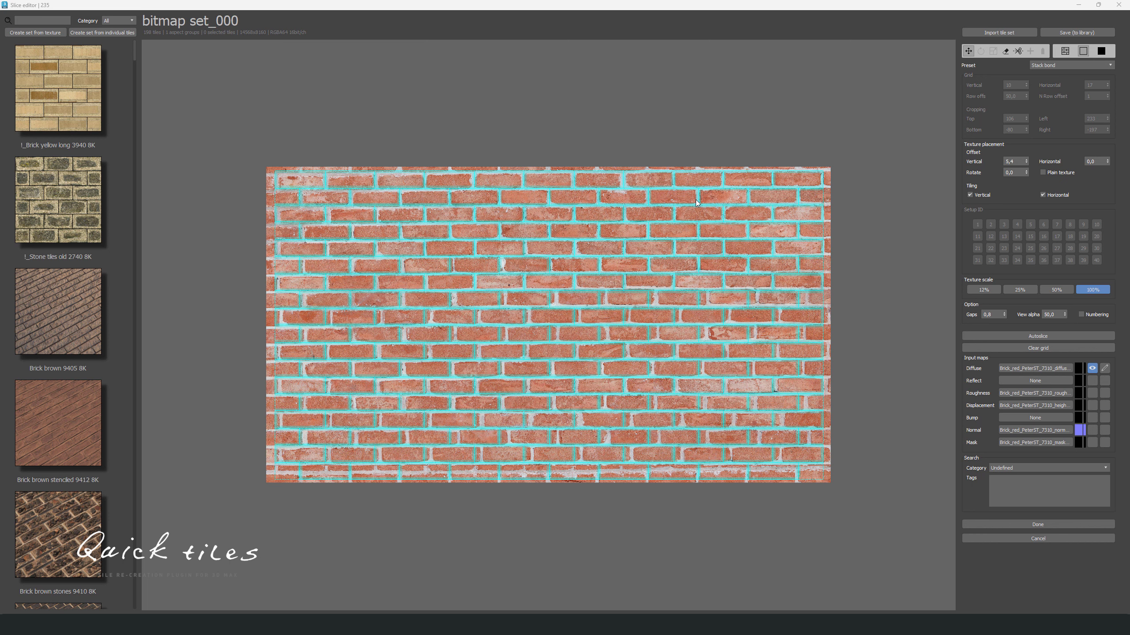
{"action": "scroll", "coordinate": [692, 199], "scroll_direction": "up", "scroll_amount": 10}
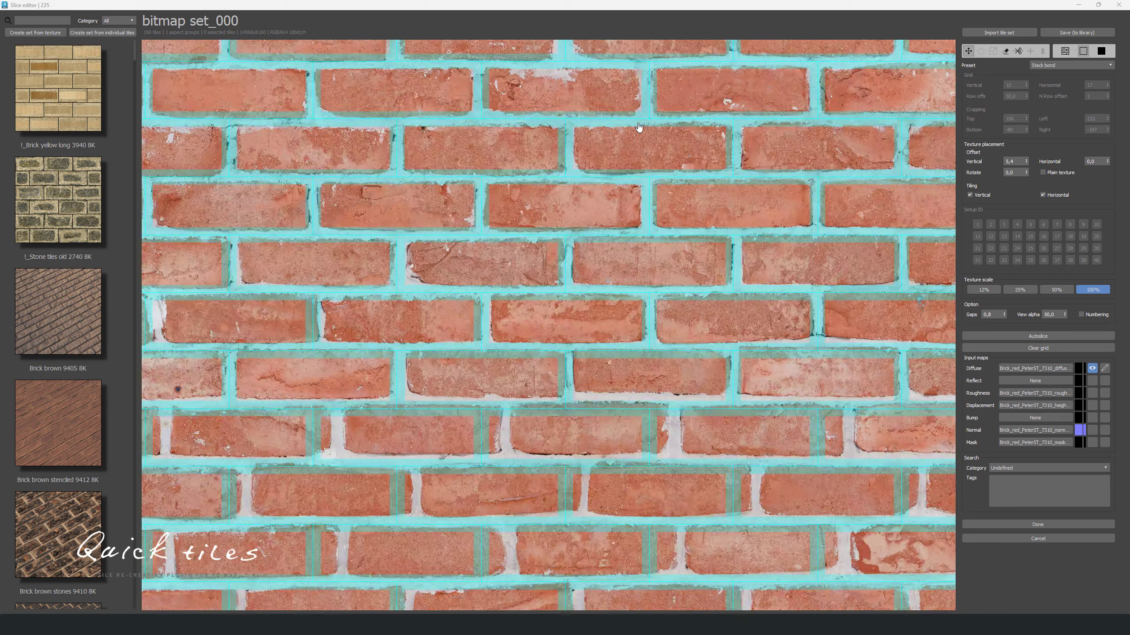
{"action": "scroll", "coordinate": [687, 184], "scroll_direction": "down", "scroll_amount": 2}
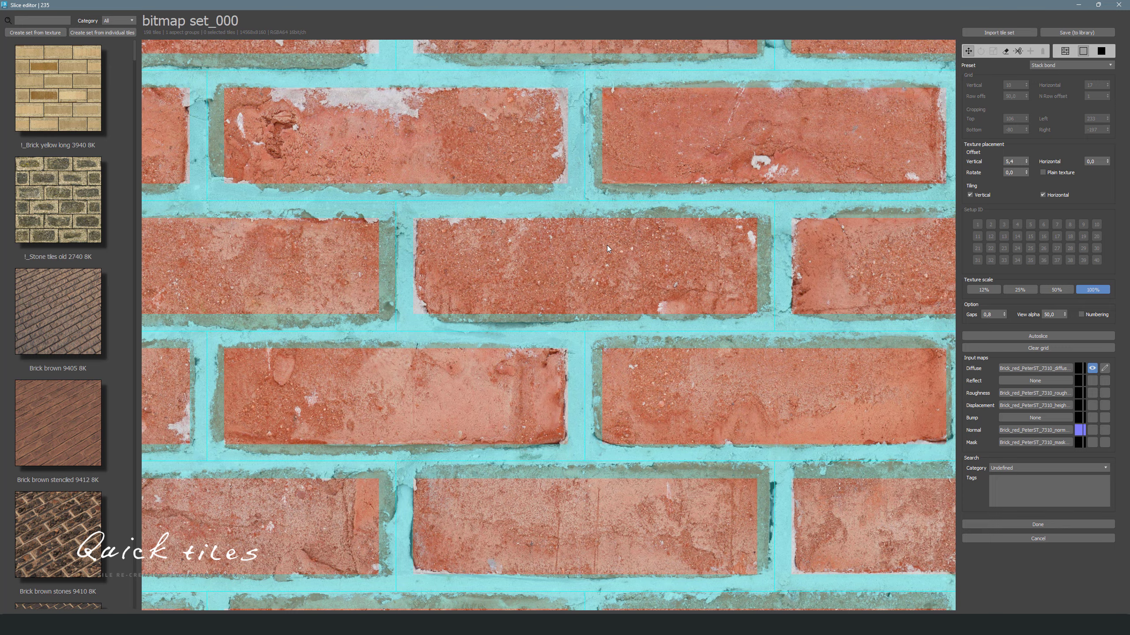
- Nudge individual grid lines to align with the mortar joints between bricks
{"action": "mouse_move", "coordinate": [607, 246]}
{"action": "left_mouse_down"}
{"action": "mouse_move", "coordinate": [588, 238]}
{"action": "mouse_move", "coordinate": [597, 233]}
{"action": "left_mouse_up"}
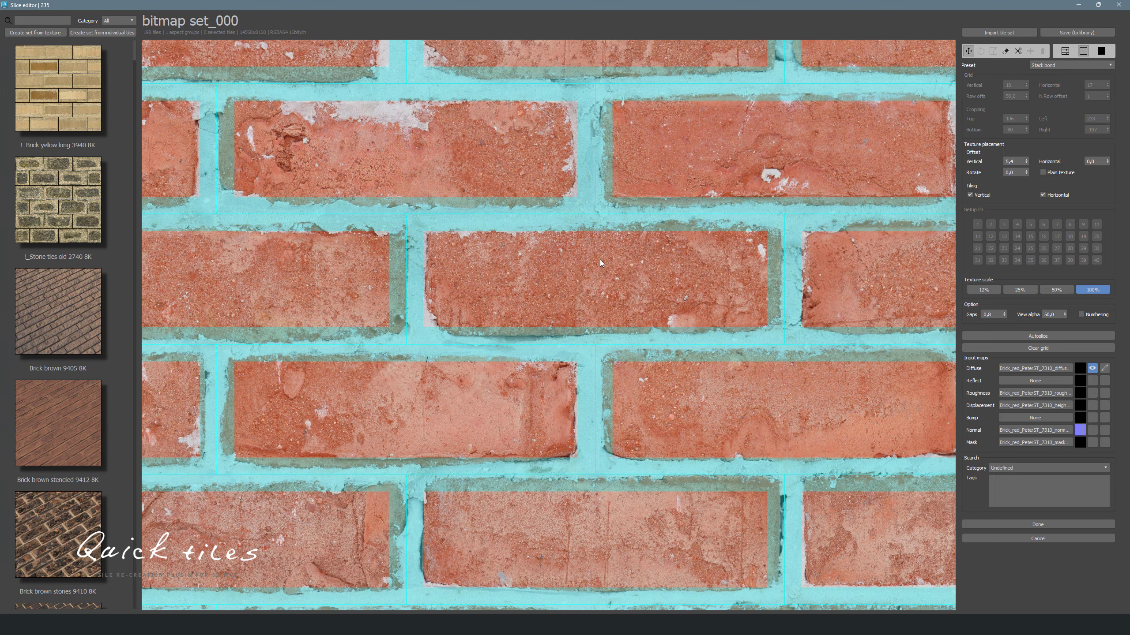
{"action": "mouse_move", "coordinate": [593, 155]}
{"action": "left_mouse_down"}
{"action": "mouse_move", "coordinate": [524, 158]}
{"action": "mouse_move", "coordinate": [584, 159]}
{"action": "left_mouse_up"}
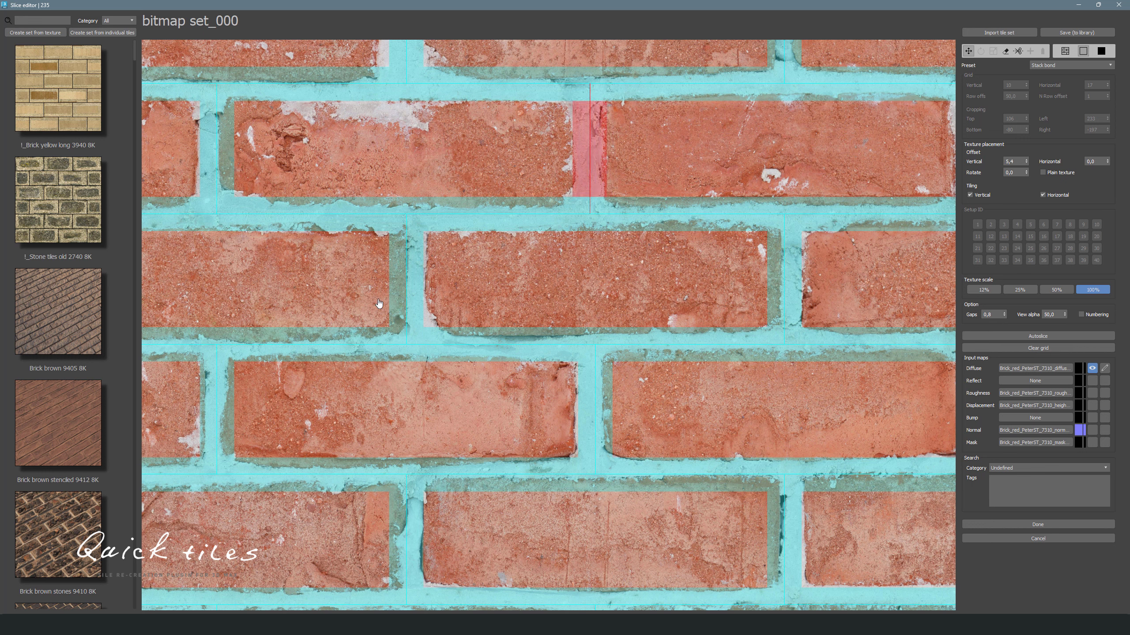
{"action": "left_click_drag", "start_coordinate": [406, 276], "coordinate": [418, 280]}
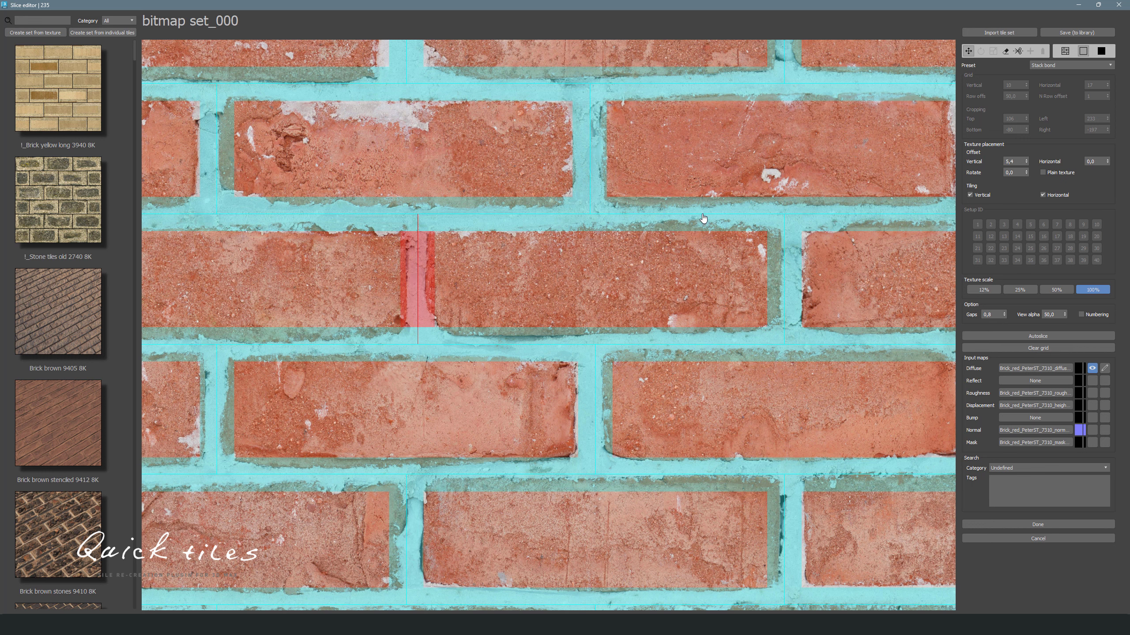
{"action": "mouse_move", "coordinate": [701, 218]}
{"action": "left_mouse_down"}
{"action": "mouse_move", "coordinate": [704, 205]}
{"action": "mouse_move", "coordinate": [704, 218]}
{"action": "left_mouse_up"}
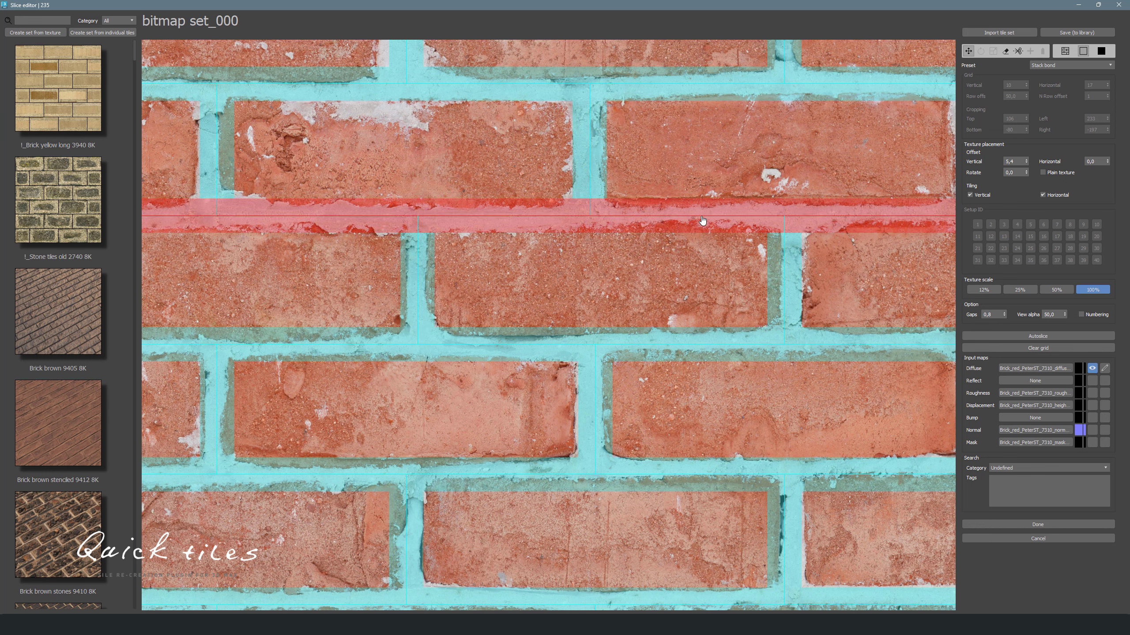
{"action": "scroll", "coordinate": [702, 218], "scroll_direction": "down", "scroll_amount": 5}
{"action": "scroll", "coordinate": [694, 210], "scroll_direction": "down", "scroll_amount": 3}
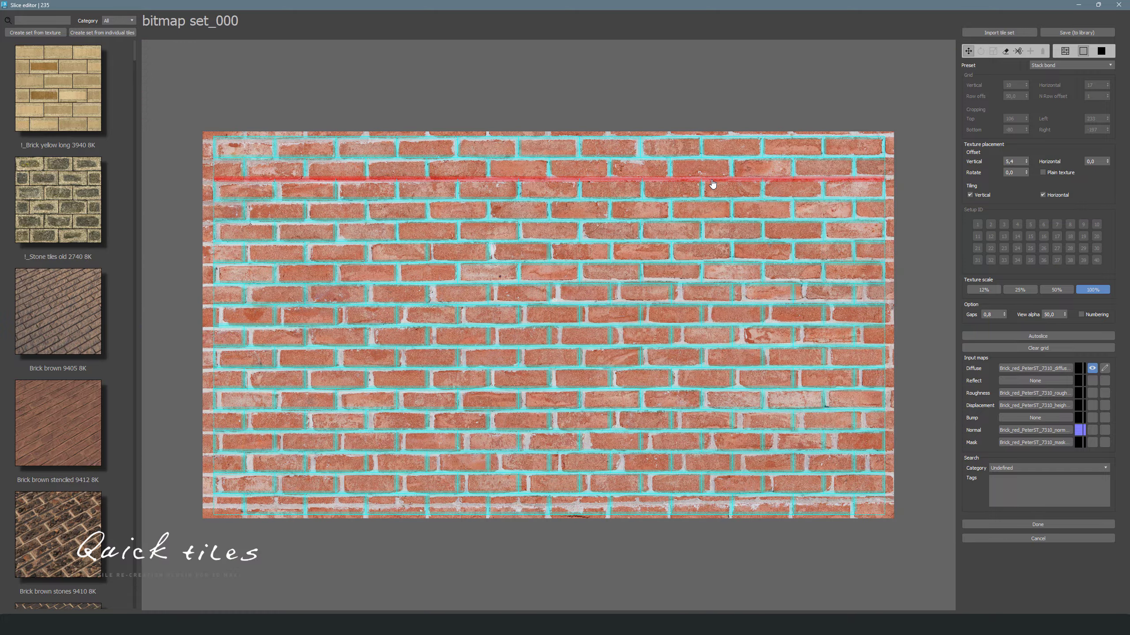
{"action": "scroll", "coordinate": [730, 171], "scroll_direction": "up", "scroll_amount": 6}
{"action": "left_click_drag", "start_coordinate": [716, 174], "coordinate": [712, 207]}
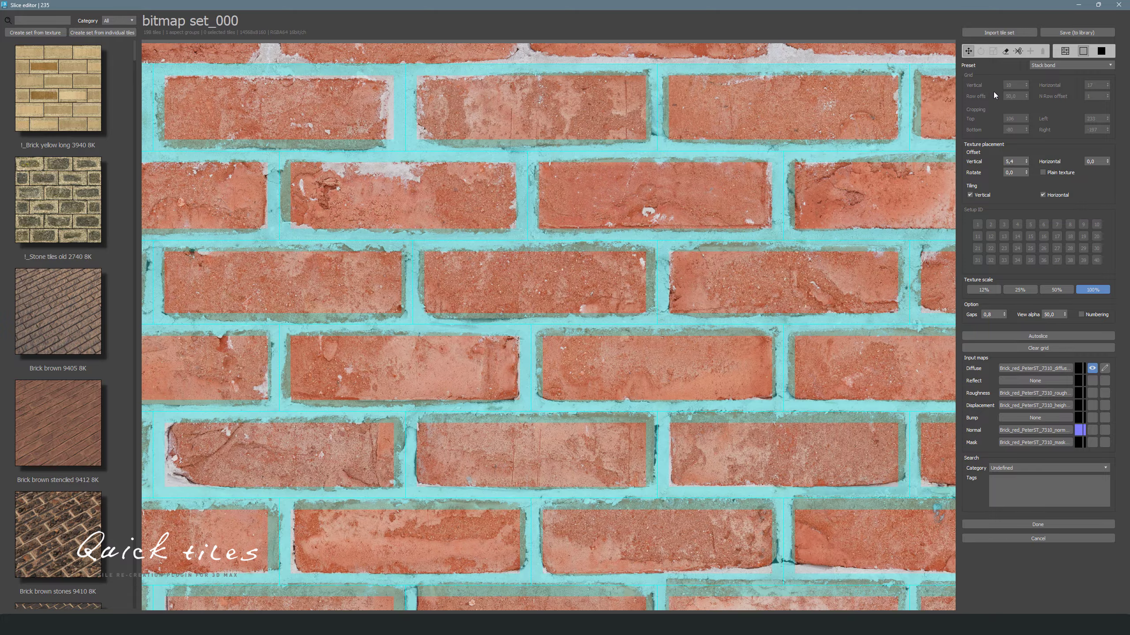
- Add vertical split lines through several bricks in the upper rows to match their actual joints
{"action": "left_click", "coordinate": [1006, 51]}
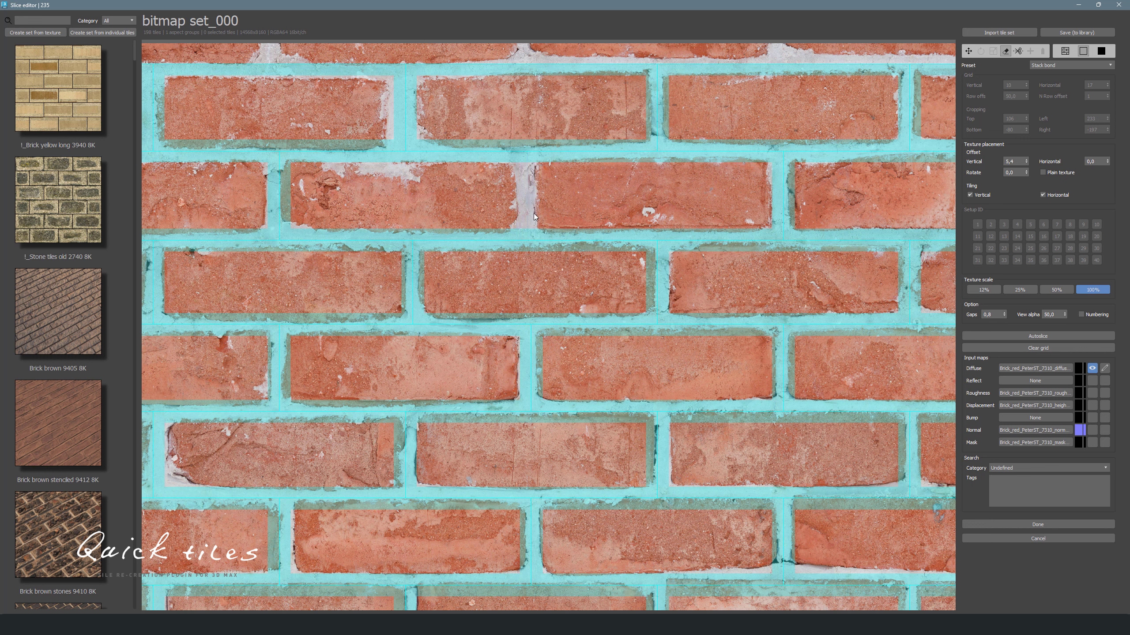
{"action": "left_click", "coordinate": [543, 240]}
{"action": "left_click", "coordinate": [1018, 51]}
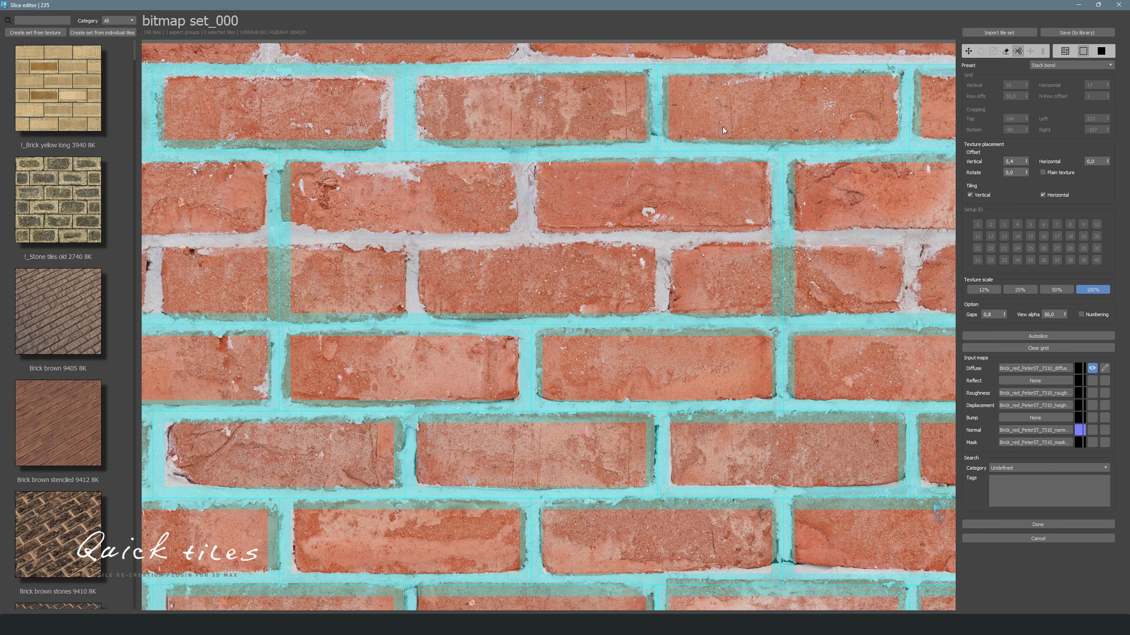
{"action": "left_click", "coordinate": [692, 159]}
{"action": "left_click", "coordinate": [548, 154]}
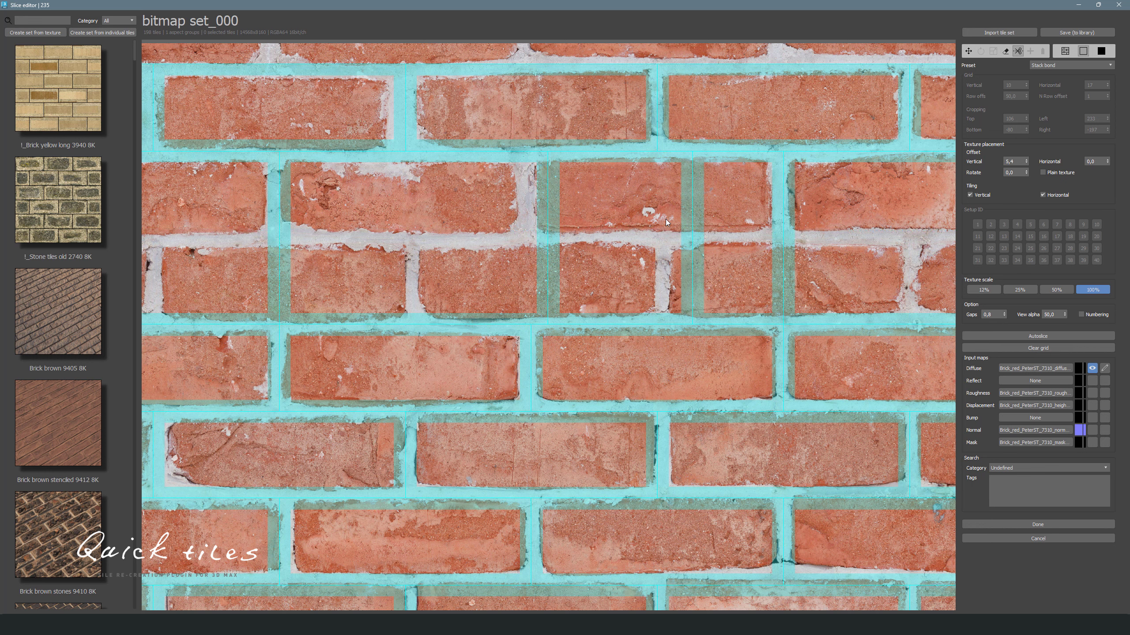
{"action": "left_click", "coordinate": [687, 230]}
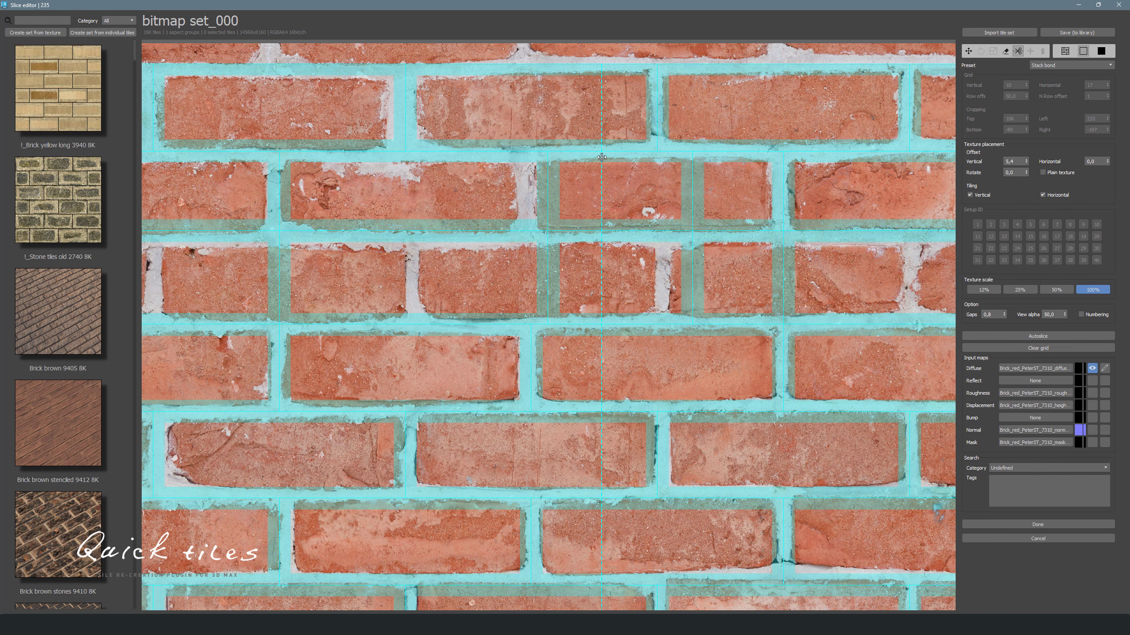
{"action": "left_click", "coordinate": [598, 155]}
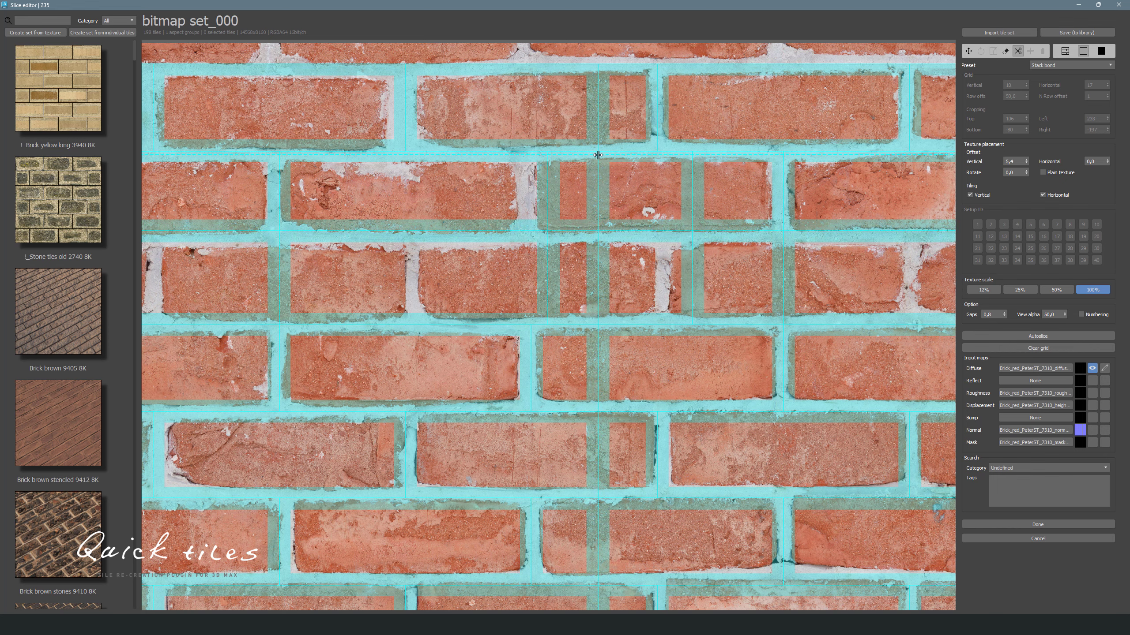
- Adjust a horizontal grid line slightly with the move tool to fit the mortar joint
{"action": "scroll", "coordinate": [599, 156], "scroll_direction": "down", "scroll_amount": 9}
{"action": "scroll", "coordinate": [667, 182], "scroll_direction": "up", "scroll_amount": 3}
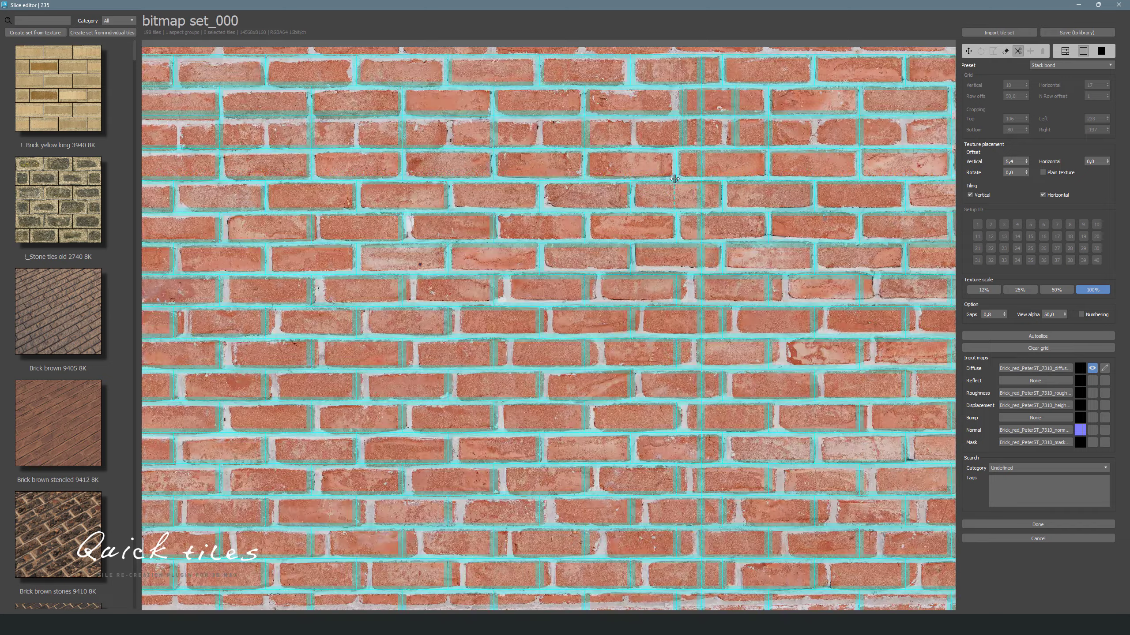
{"action": "scroll", "coordinate": [674, 178], "scroll_direction": "up", "scroll_amount": 5}
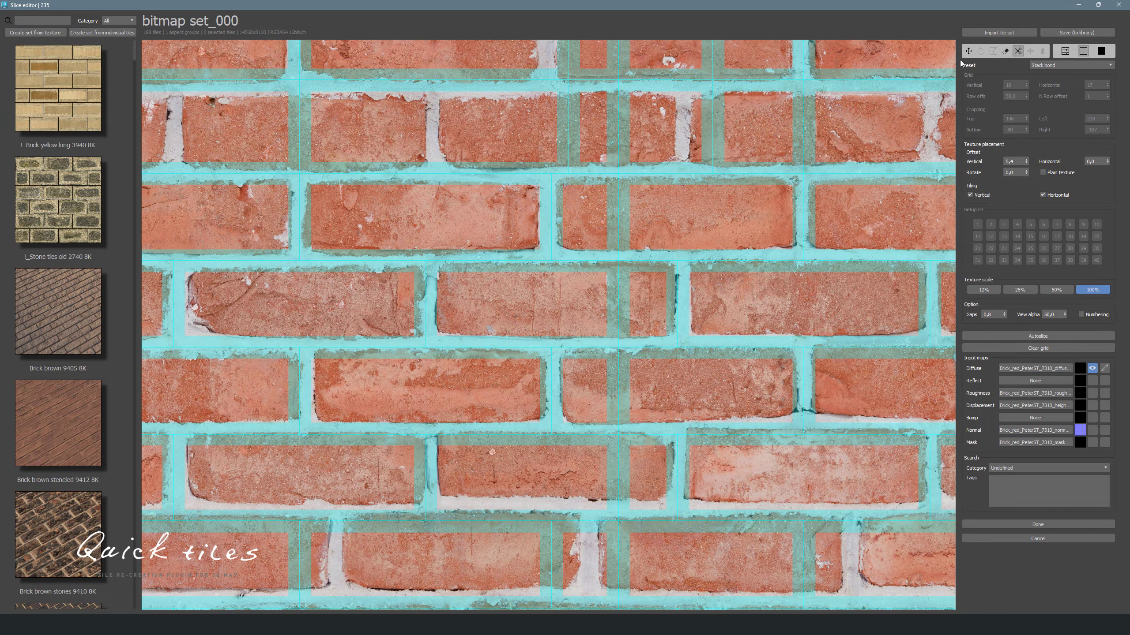
{"action": "left_click", "coordinate": [968, 51]}
{"action": "left_click", "coordinate": [744, 262]}
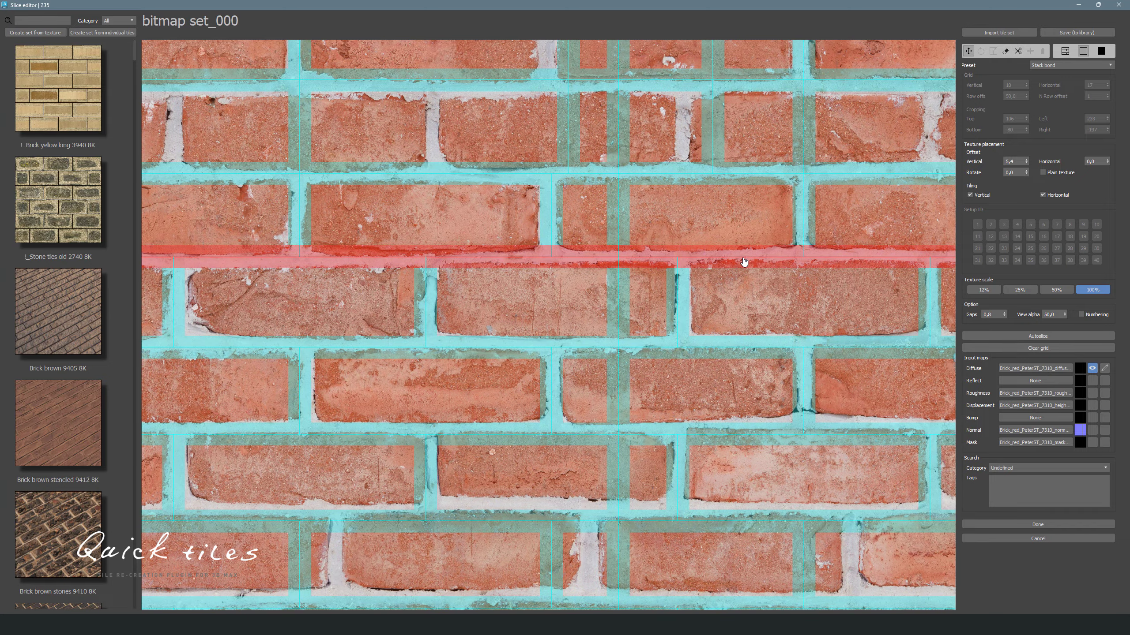
{"action": "left_click_drag", "start_coordinate": [743, 259], "coordinate": [743, 263]}
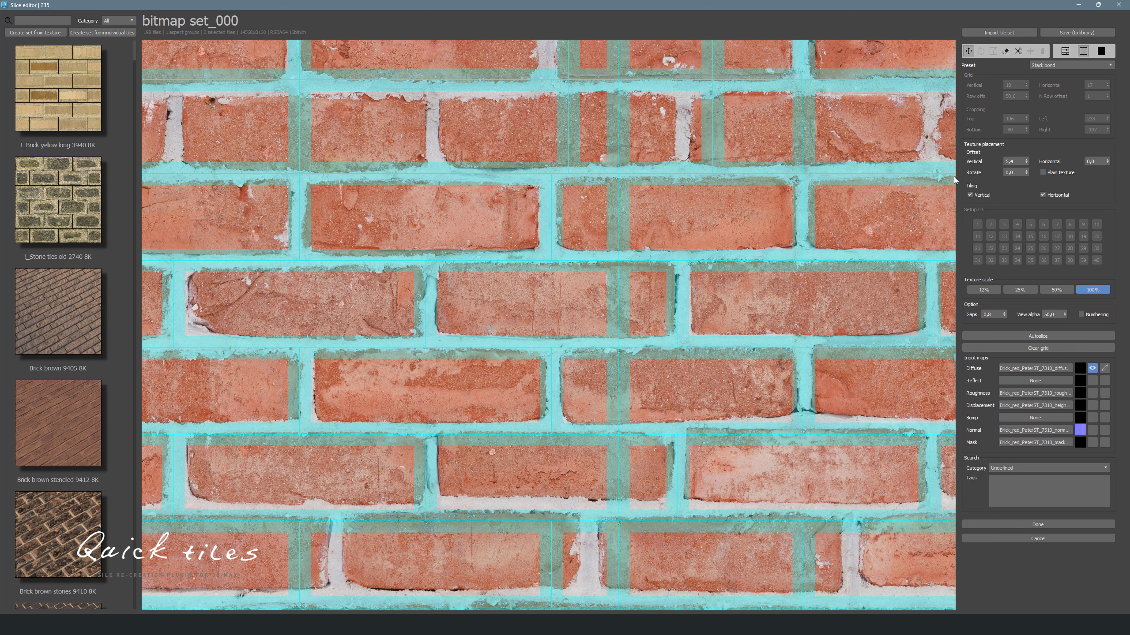
- Hide the mortar overlay and shift a brick tile in the second row slightly to the right
{"action": "left_click", "coordinate": [1103, 54]}
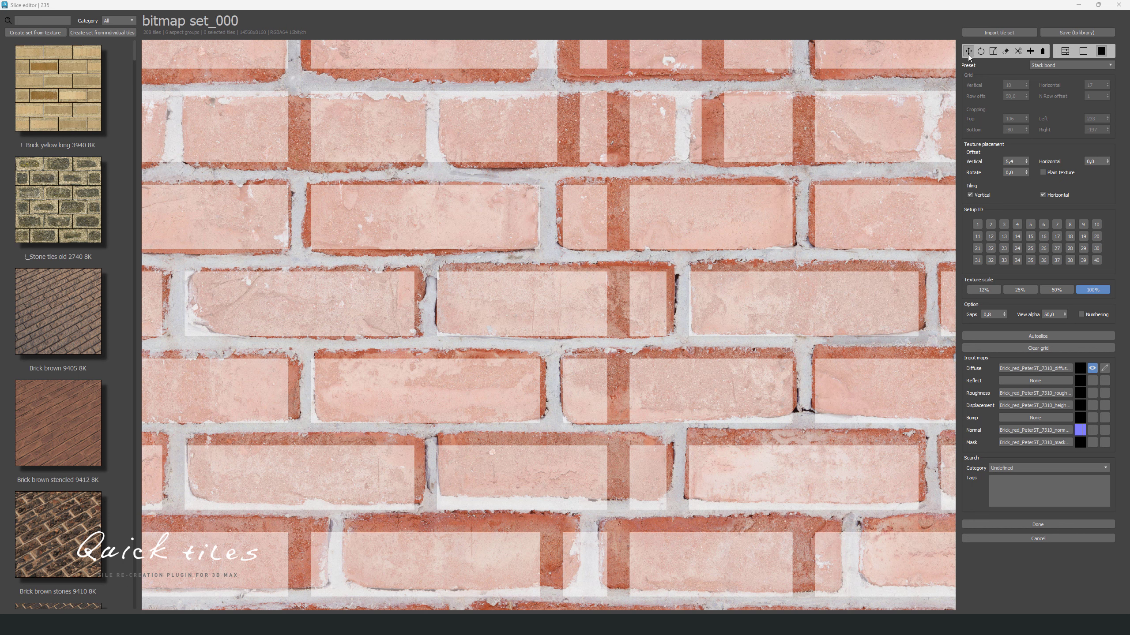
{"action": "left_click", "coordinate": [453, 219]}
{"action": "mouse_move", "coordinate": [429, 229]}
{"action": "left_mouse_down"}
{"action": "mouse_move", "coordinate": [409, 232]}
{"action": "mouse_move", "coordinate": [451, 232]}
{"action": "mouse_move", "coordinate": [441, 230]}
{"action": "left_mouse_up"}
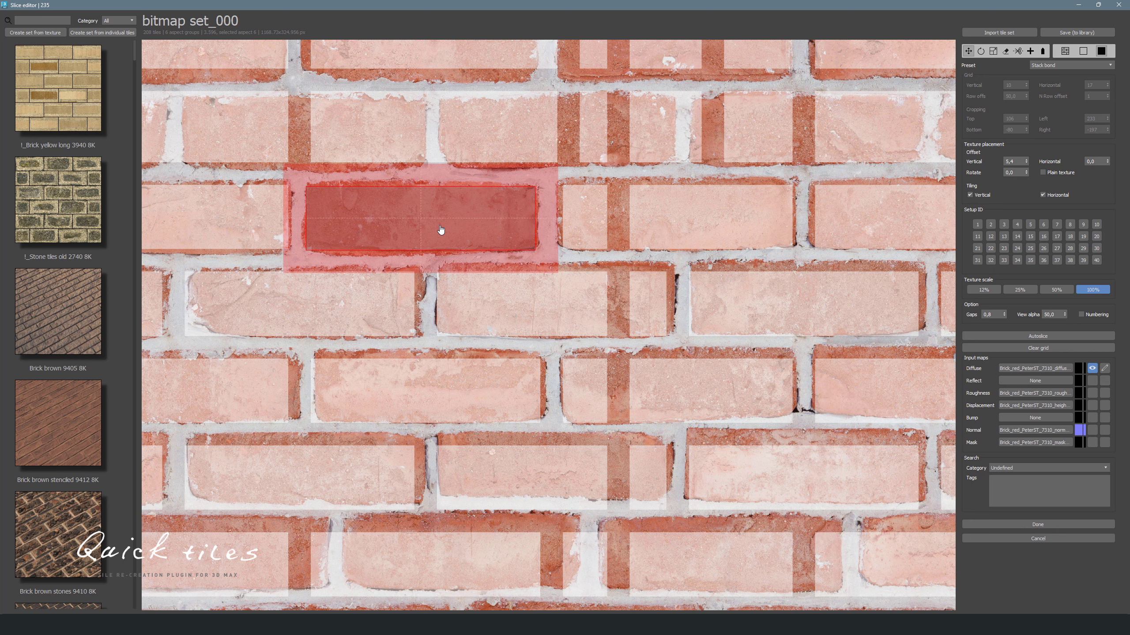
{"action": "left_click_drag", "start_coordinate": [440, 230], "coordinate": [441, 229]}
{"action": "key", "text": "Up"}
{"action": "key", "text": "Up"}
{"action": "key", "text": "Up"}
{"action": "key", "text": "Up"}
{"action": "key", "text": "Up"}
{"action": "key", "text": "Up"}
{"action": "key", "text": "Up"}
{"action": "key", "text": "Up"}
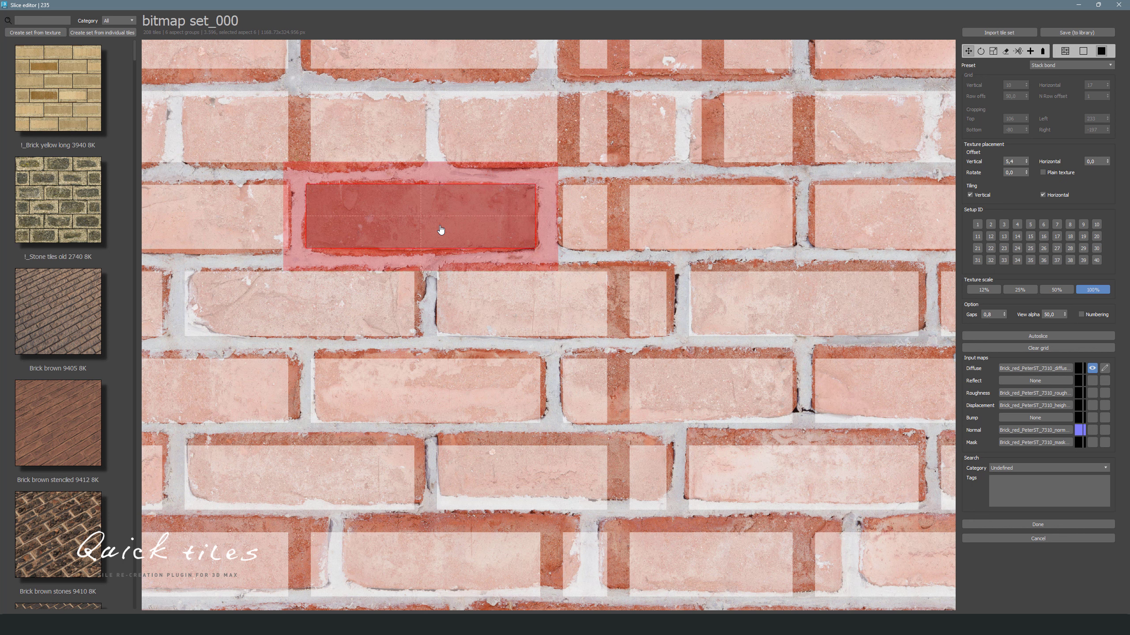
{"action": "key", "text": "Down"}
{"action": "key", "text": "Down"}
{"action": "key", "text": "Down"}
{"action": "key", "text": "Down"}
{"action": "key", "text": "Down"}
{"action": "key", "text": "Down"}
{"action": "key", "text": "Down"}
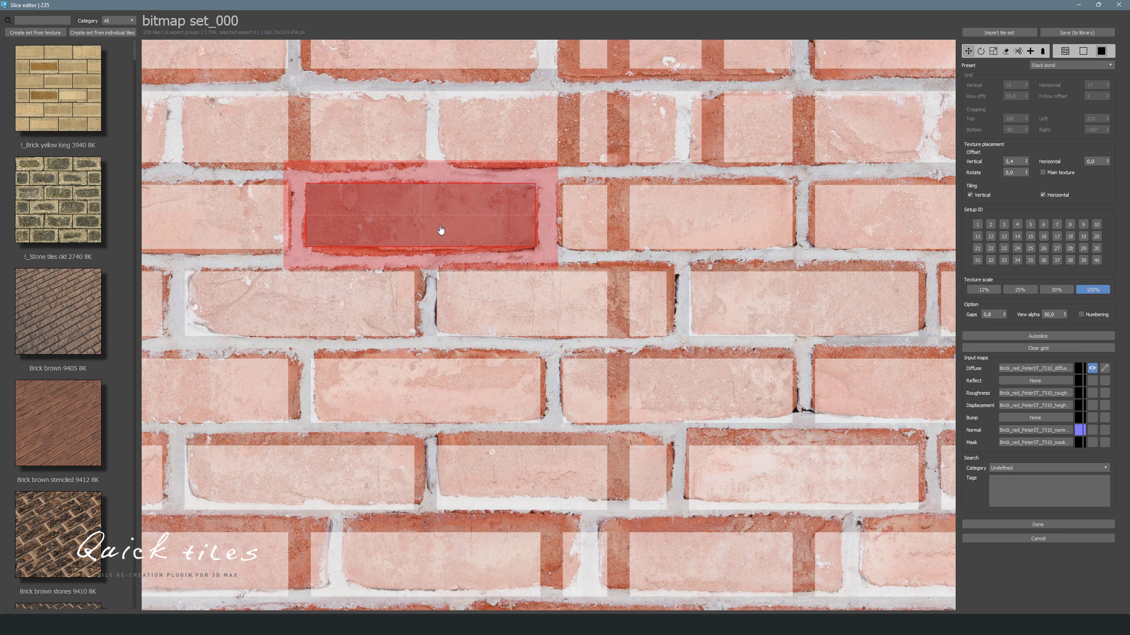
- Rotate the selected brick tile to follow the tilted brick with the rotate tool
{"action": "key", "text": "ctrl+Left"}
{"action": "key", "text": "ctrl+Left"}
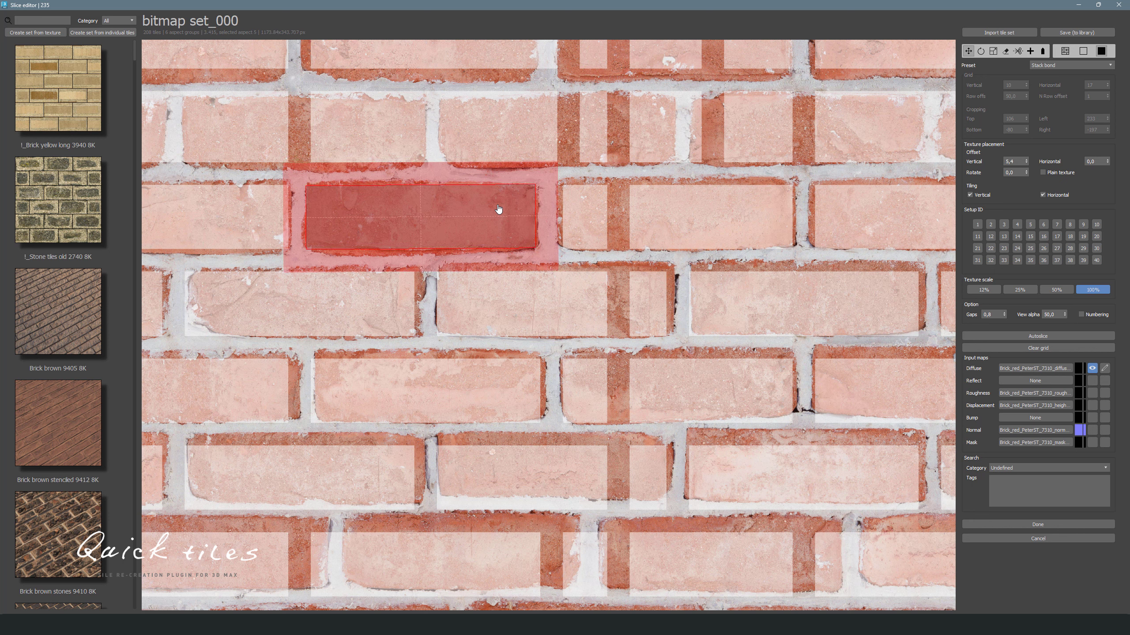
{"action": "left_click", "coordinate": [982, 52]}
{"action": "left_click_drag", "start_coordinate": [516, 194], "coordinate": [1122, 135]}
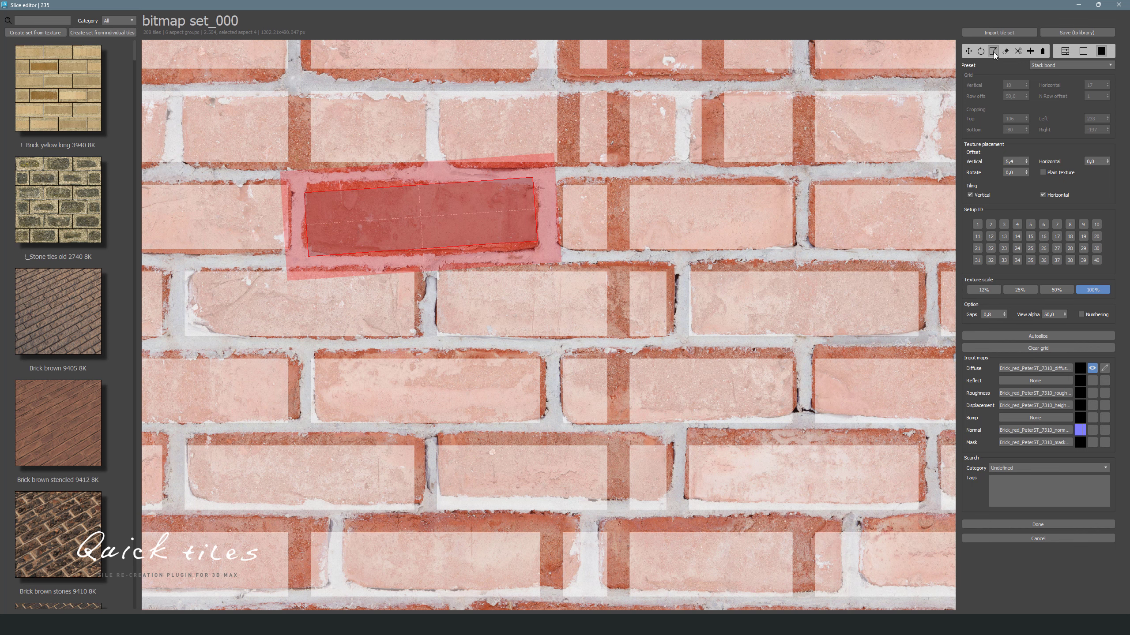
- Fit the rotated tile's corners and edges to the outline of the tilted brick
{"action": "scroll", "coordinate": [313, 174], "scroll_direction": "up", "scroll_amount": 4}
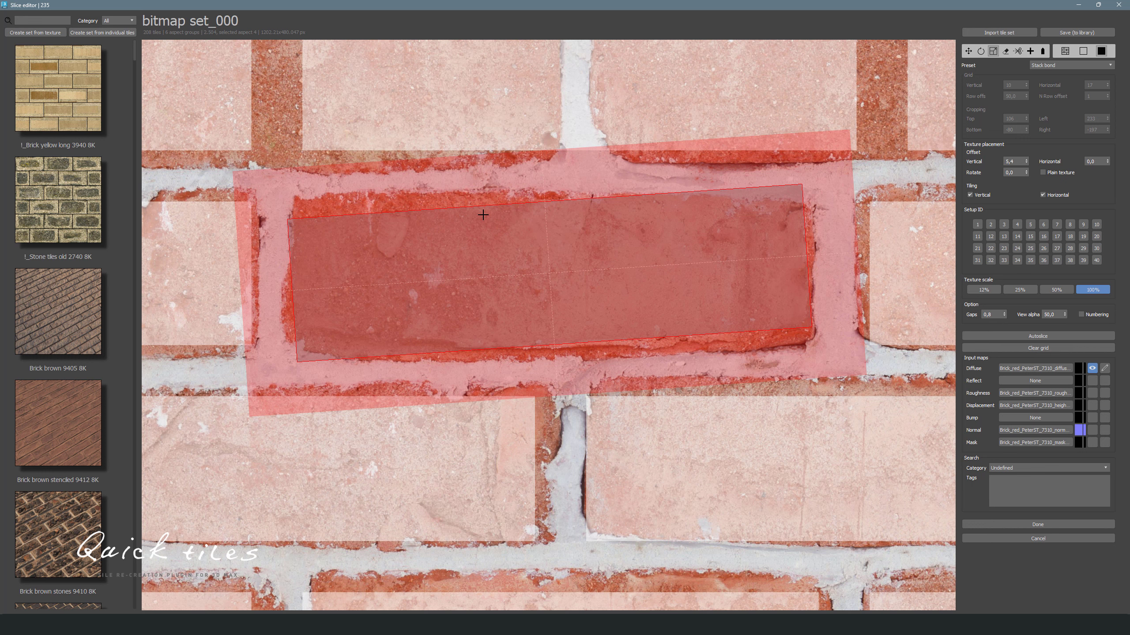
{"action": "left_click_drag", "start_coordinate": [483, 212], "coordinate": [515, 212]}
{"action": "mouse_move", "coordinate": [303, 310]}
{"action": "left_mouse_down"}
{"action": "mouse_move", "coordinate": [285, 311]}
{"action": "mouse_move", "coordinate": [314, 317]}
{"action": "mouse_move", "coordinate": [300, 313]}
{"action": "left_mouse_up"}
{"action": "mouse_move", "coordinate": [537, 330]}
{"action": "left_mouse_down"}
{"action": "mouse_move", "coordinate": [527, 313]}
{"action": "mouse_move", "coordinate": [522, 328]}
{"action": "left_mouse_up"}
{"action": "scroll", "coordinate": [402, 183], "scroll_direction": "down", "scroll_amount": 2}
{"action": "scroll", "coordinate": [401, 184], "scroll_direction": "down", "scroll_amount": 3}
- Select the tilted brick tile and shift it slightly downward
{"action": "left_click_drag", "start_coordinate": [334, 127], "coordinate": [552, 242]}
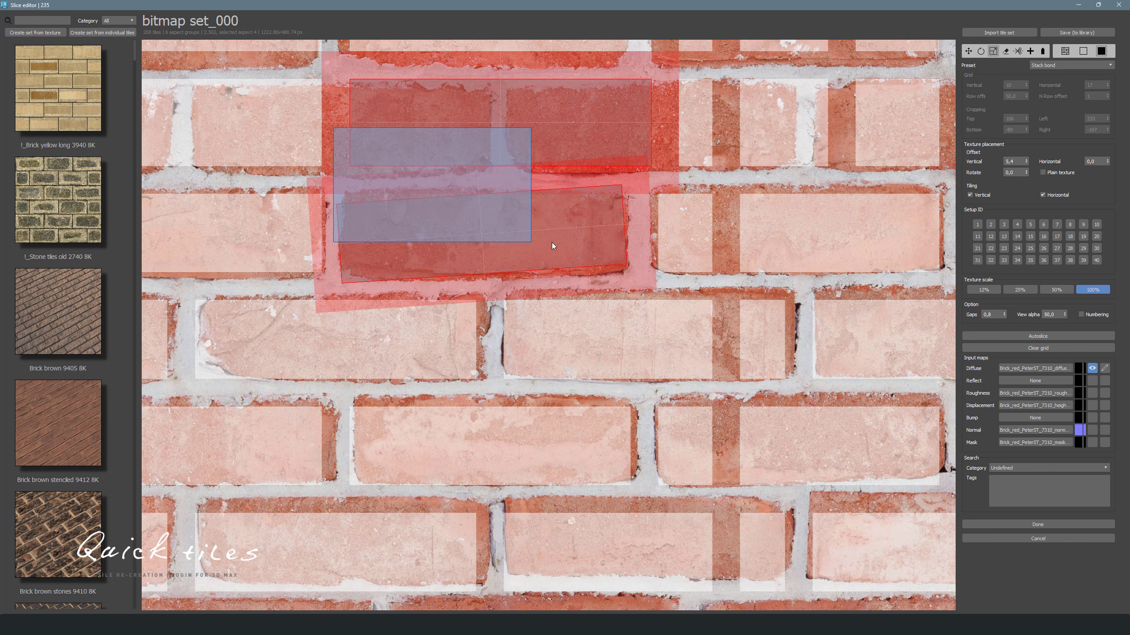
{"action": "scroll", "coordinate": [447, 209], "scroll_direction": "up", "scroll_amount": 4}
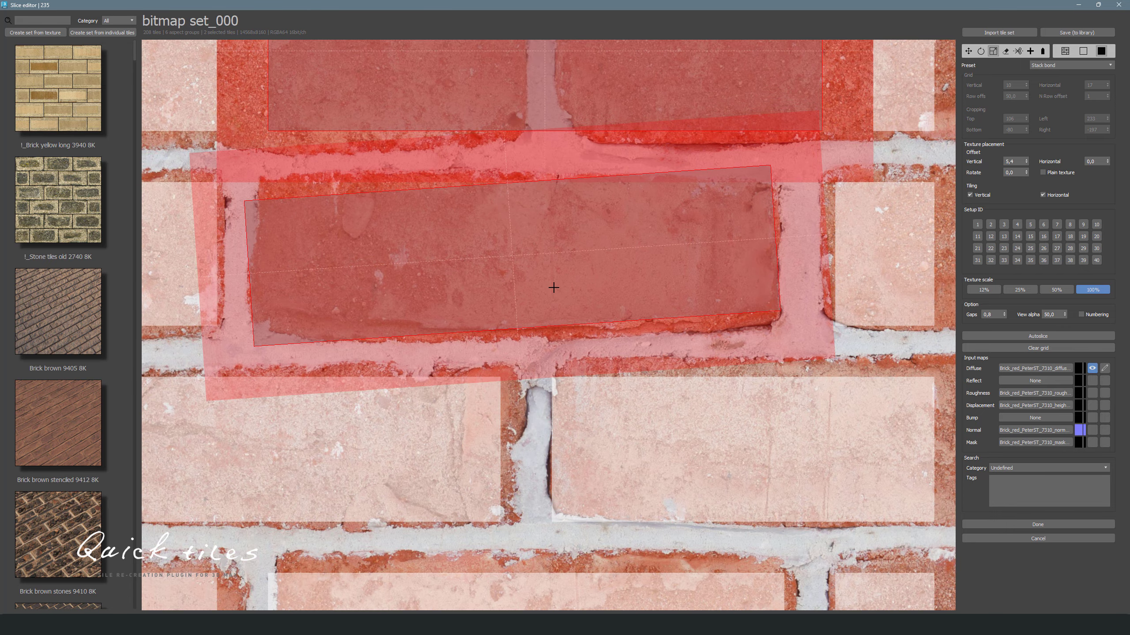
{"action": "left_click_drag", "start_coordinate": [554, 301], "coordinate": [553, 311]}
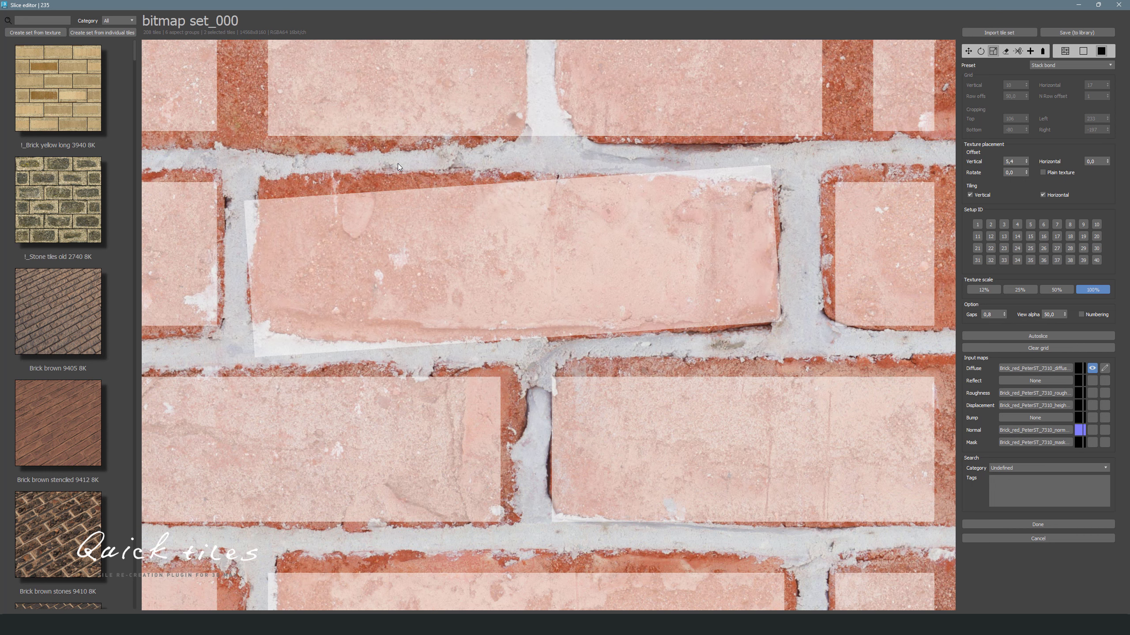
{"action": "left_click", "coordinate": [397, 163]}
{"action": "scroll", "coordinate": [397, 163], "scroll_direction": "down", "scroll_amount": 3}
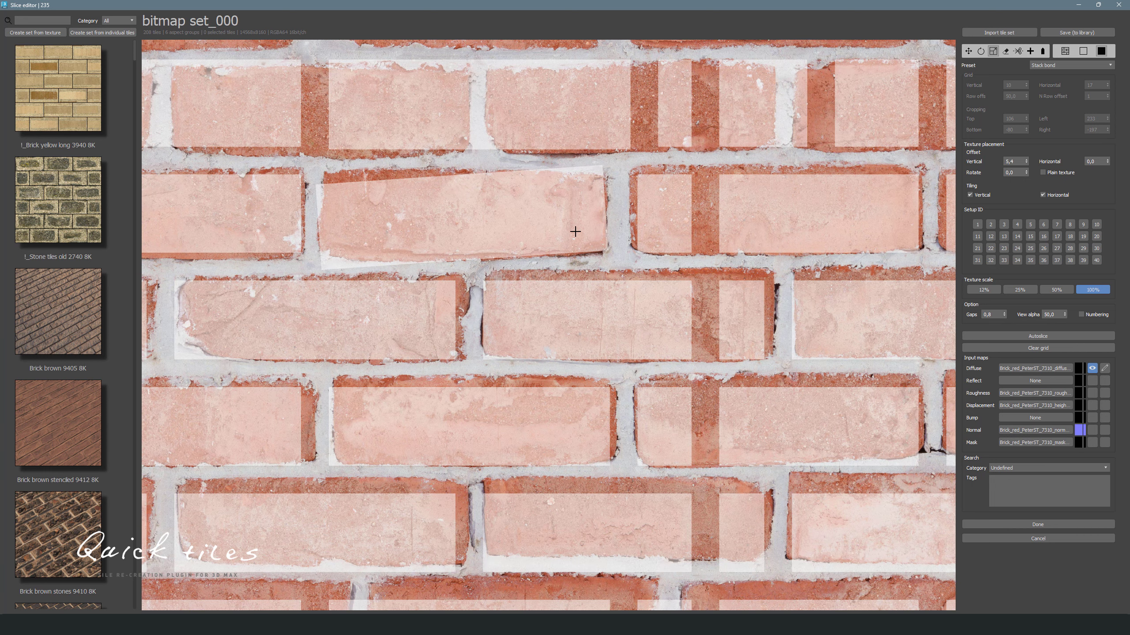
- Toggle several brick tiles in the upper rows off and back on with the exclude tool
{"action": "left_click", "coordinate": [1006, 51]}
{"action": "left_click", "coordinate": [565, 320]}
{"action": "left_click", "coordinate": [433, 220]}
{"action": "left_click", "coordinate": [434, 117]}
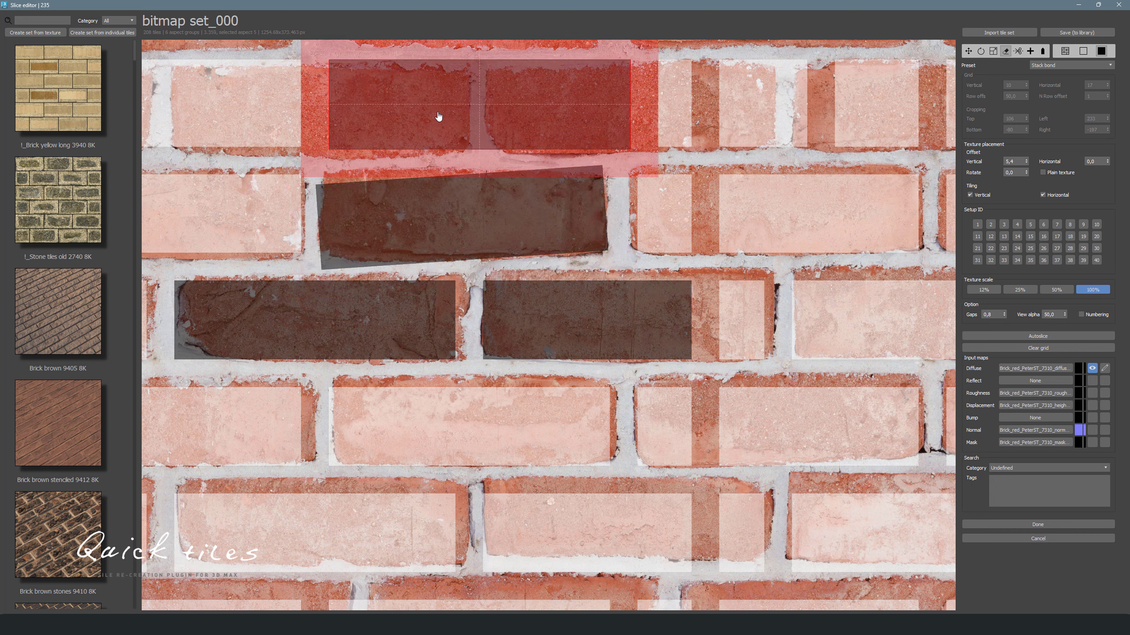
{"action": "left_click", "coordinate": [529, 160]}
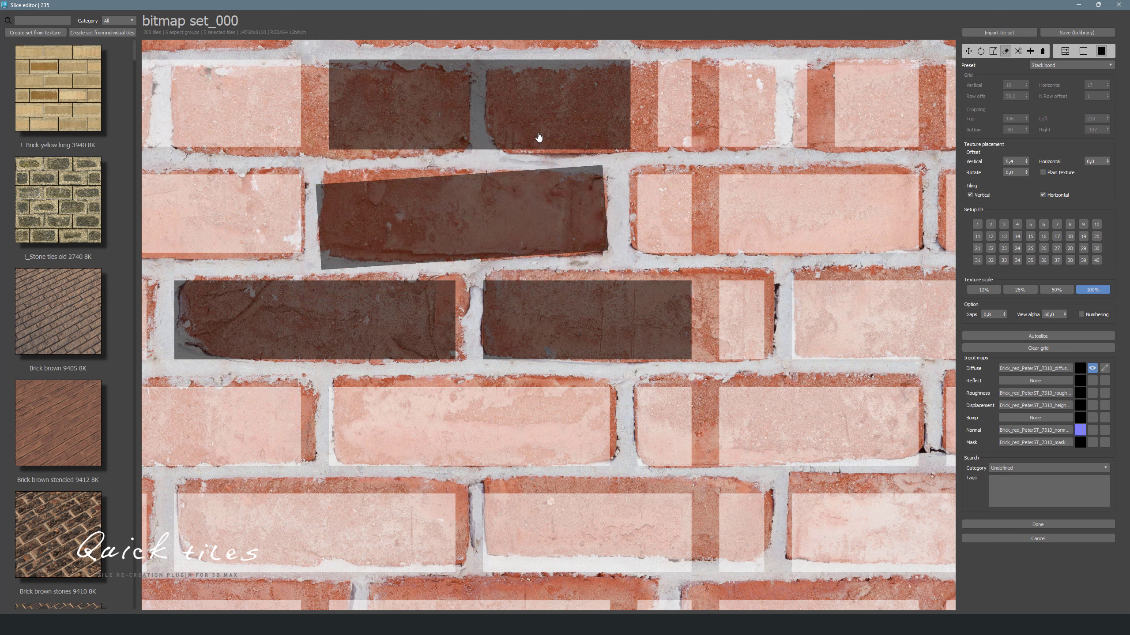
{"action": "left_click", "coordinate": [538, 120]}
{"action": "left_click", "coordinate": [516, 216]}
{"action": "left_click", "coordinate": [386, 321]}
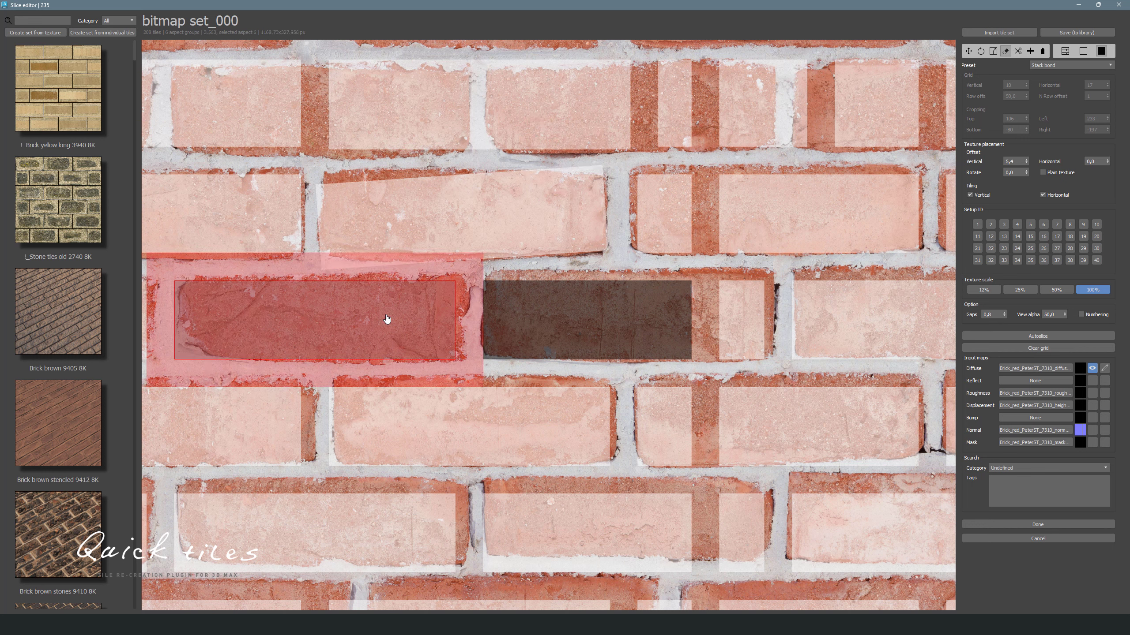
{"action": "left_click", "coordinate": [538, 320]}
{"action": "left_click", "coordinate": [576, 268]}
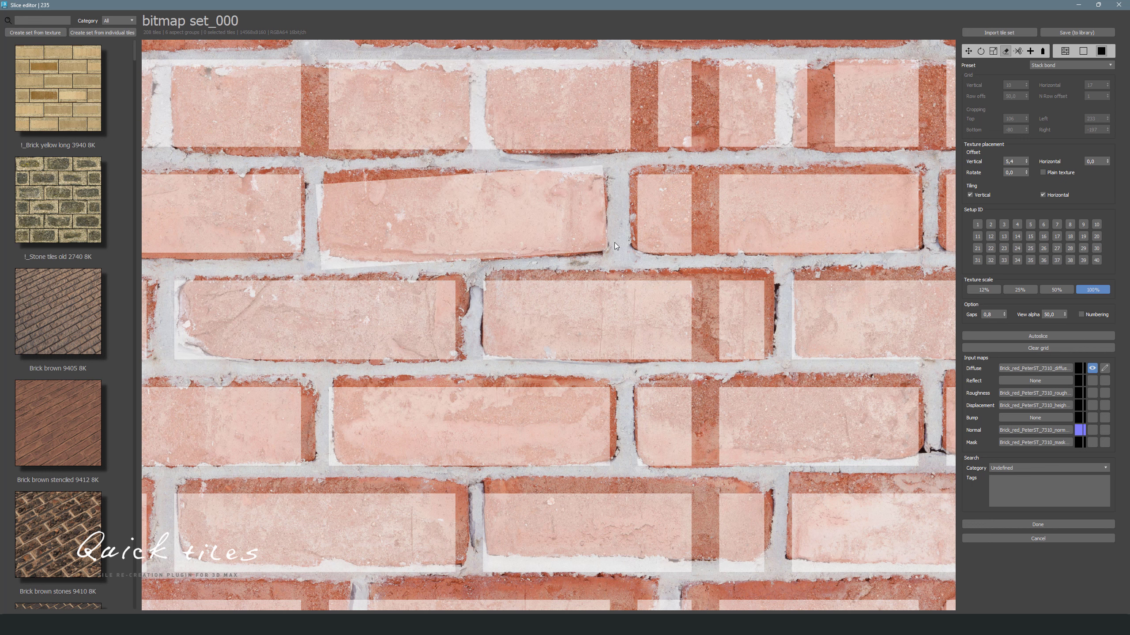
- Try toggling a dragged area of tiles, then undo both changes
{"action": "left_click_drag", "start_coordinate": [615, 243], "coordinate": [560, 308]}
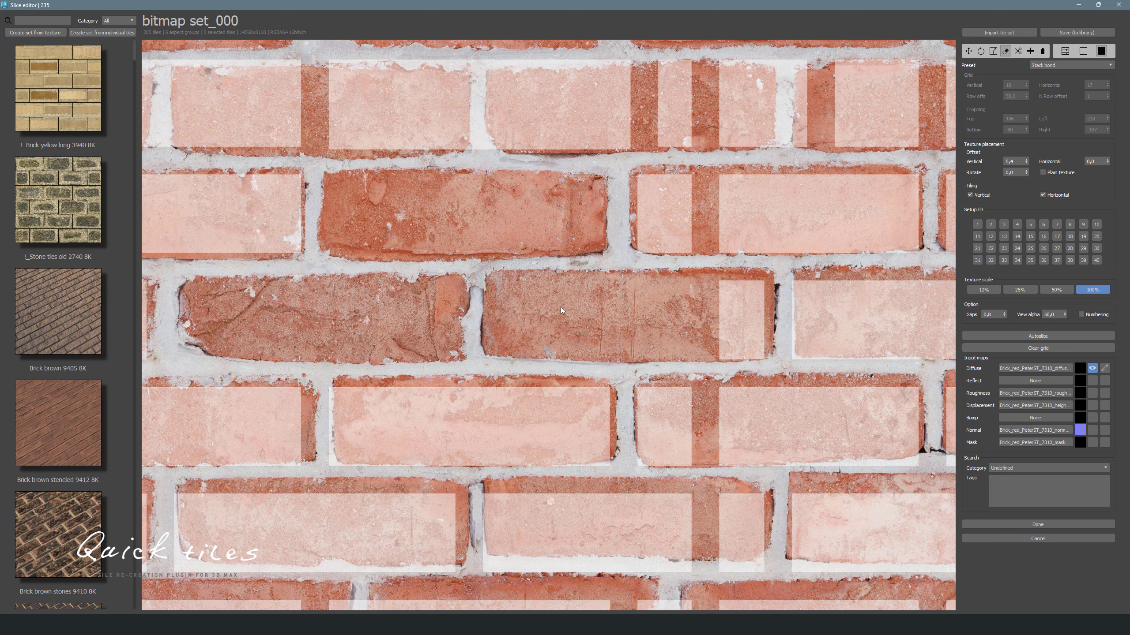
{"action": "left_click", "coordinate": [561, 308]}
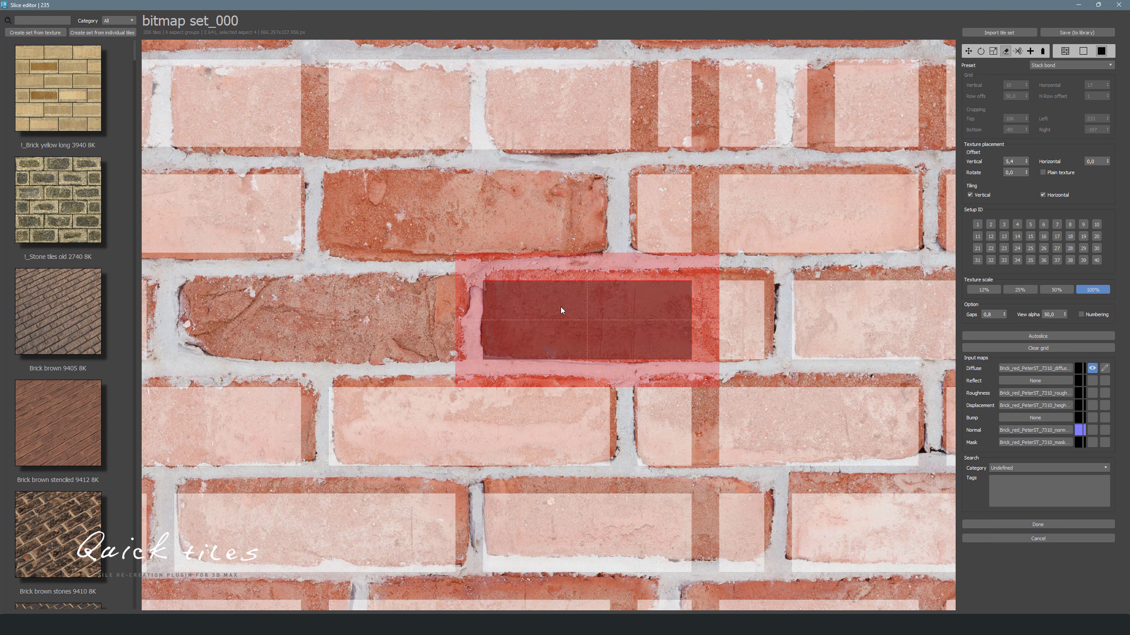
{"action": "key", "text": "ctrl+z"}
{"action": "key", "text": "ctrl+z"}
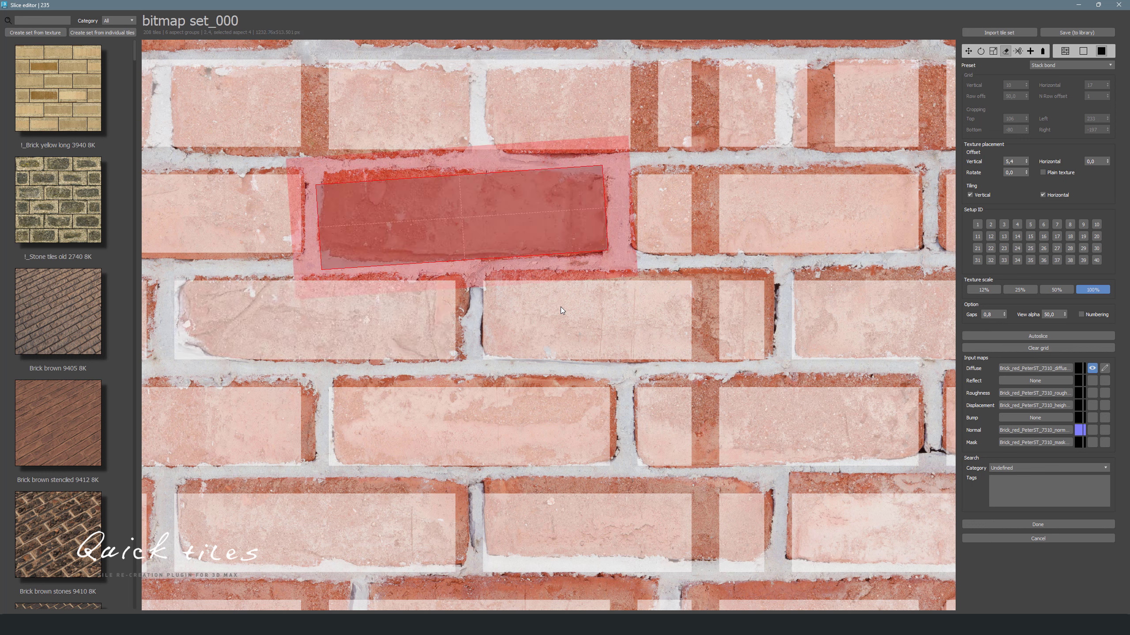
- Try splitting the tilted brick tile into several pieces with the split tool, then undo the splits
{"action": "left_click", "coordinate": [1018, 51]}
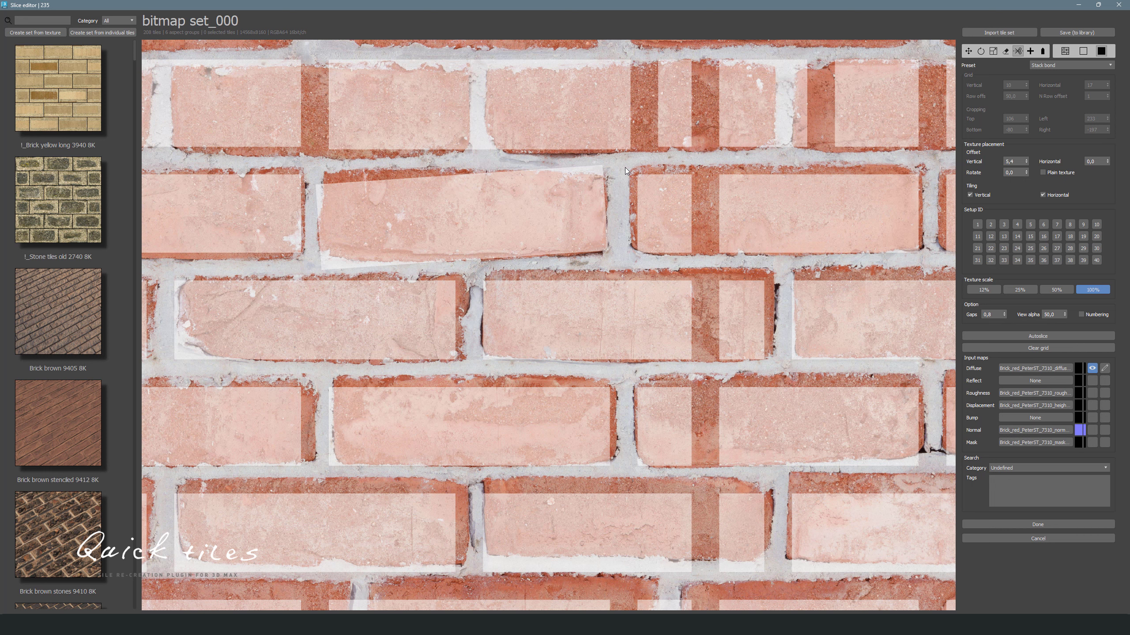
{"action": "left_click", "coordinate": [535, 208]}
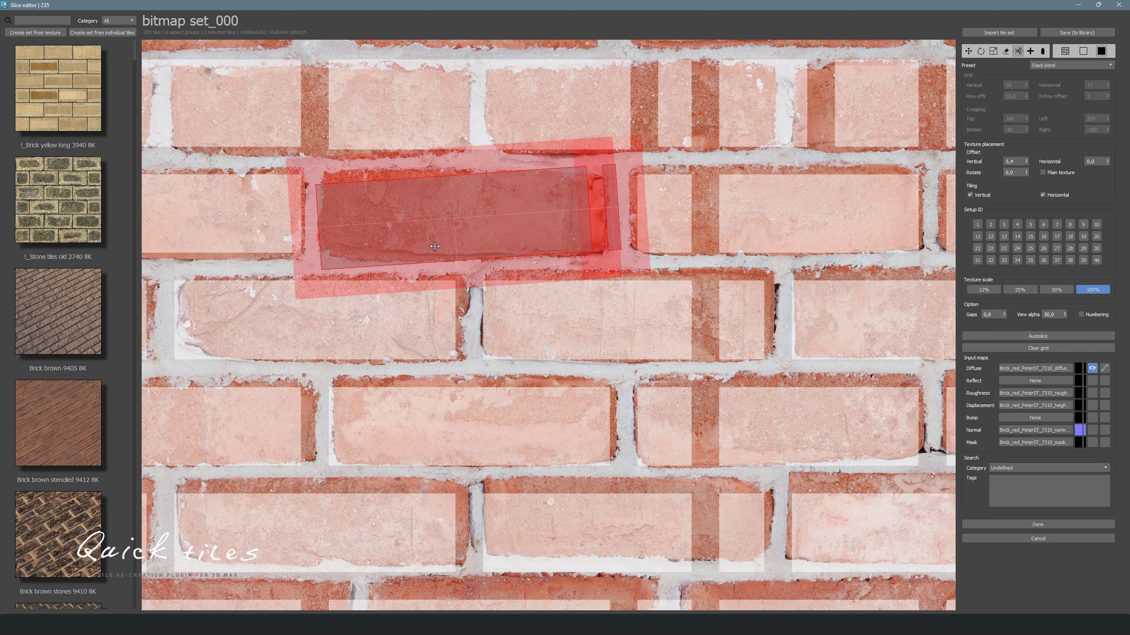
{"action": "left_click", "coordinate": [452, 225]}
{"action": "left_click", "coordinate": [469, 248]}
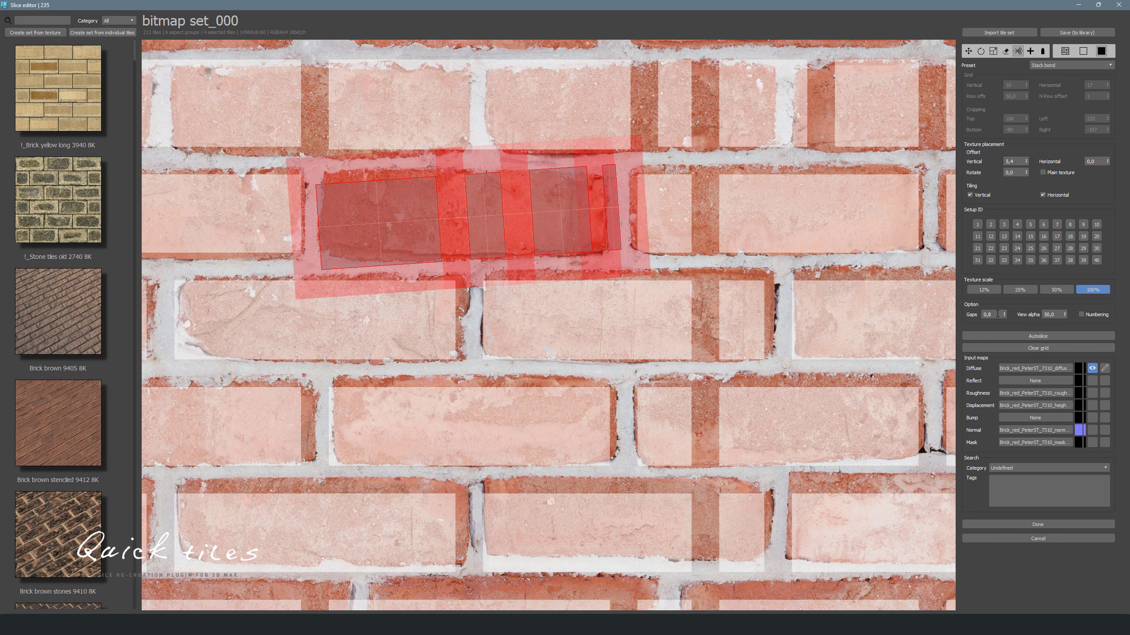
{"action": "left_click", "coordinate": [391, 219]}
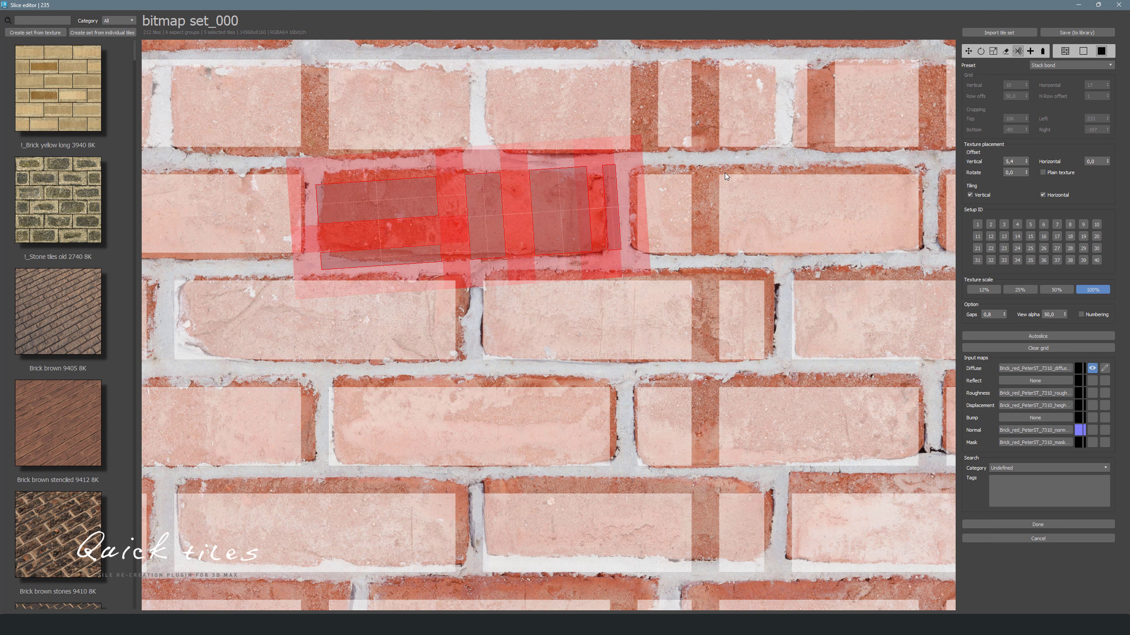
{"action": "left_click", "coordinate": [716, 164]}
{"action": "key", "text": "ctrl+z"}
{"action": "key", "text": "ctrl+z"}
{"action": "key", "text": "ctrl+z"}
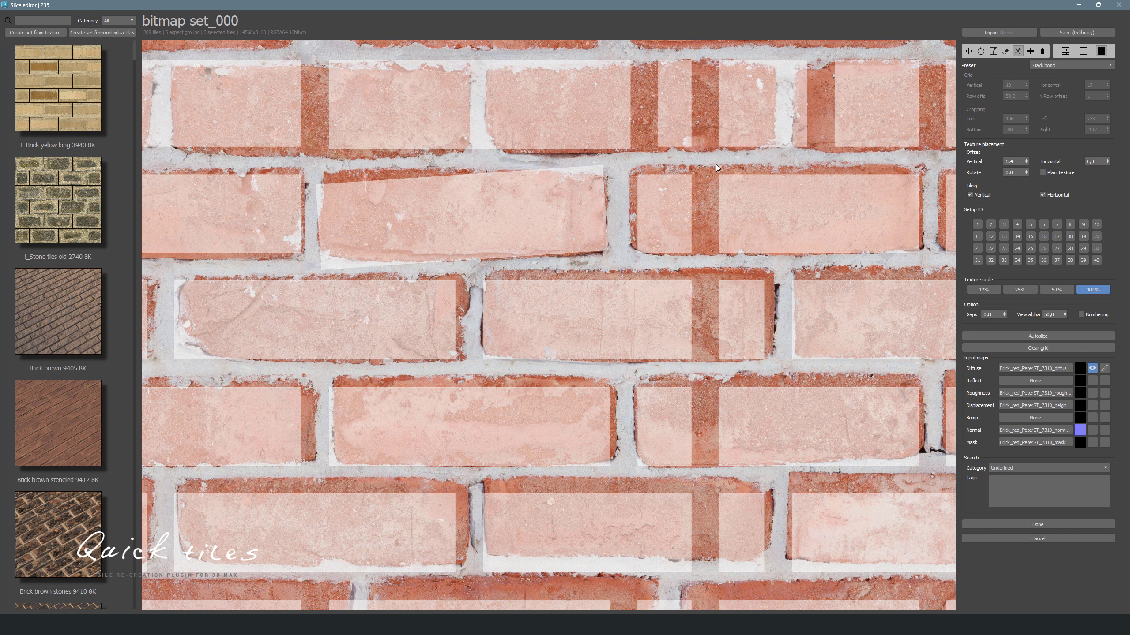
- Draw a new rectangular tile over the tilted brick
{"action": "left_click", "coordinate": [1030, 51]}
{"action": "left_click_drag", "start_coordinate": [323, 168], "coordinate": [604, 255]}
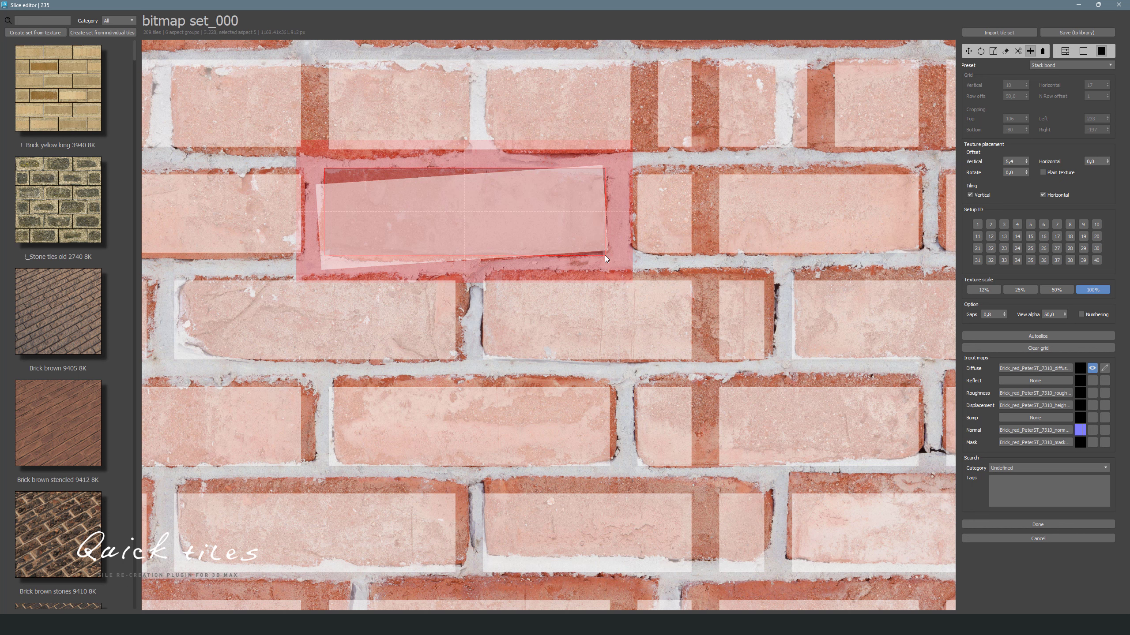
- Select all tiles across the whole texture and delete them
{"action": "left_click", "coordinate": [1044, 52]}
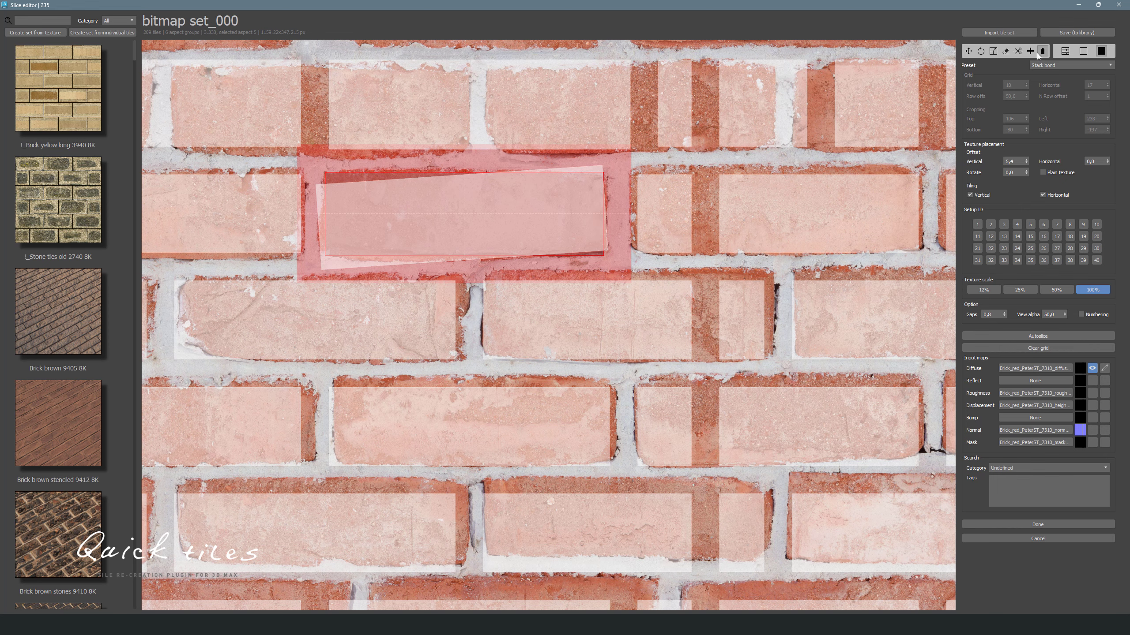
{"action": "scroll", "coordinate": [499, 254], "scroll_direction": "down", "scroll_amount": 9}
{"action": "key", "text": "w"}
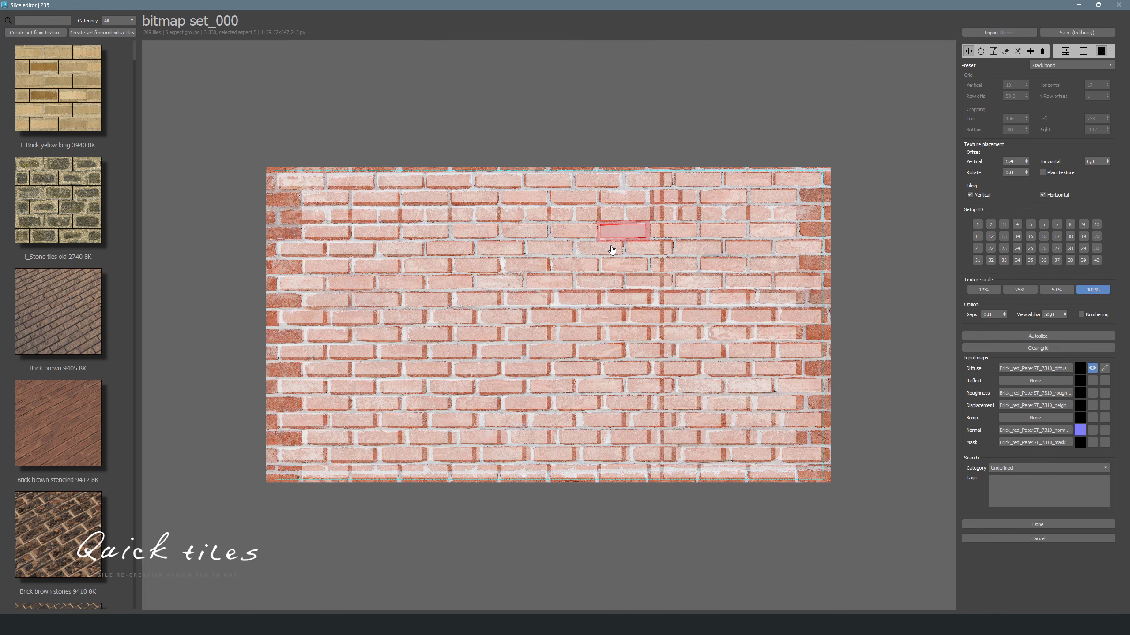
{"action": "left_click_drag", "start_coordinate": [247, 133], "coordinate": [886, 525]}
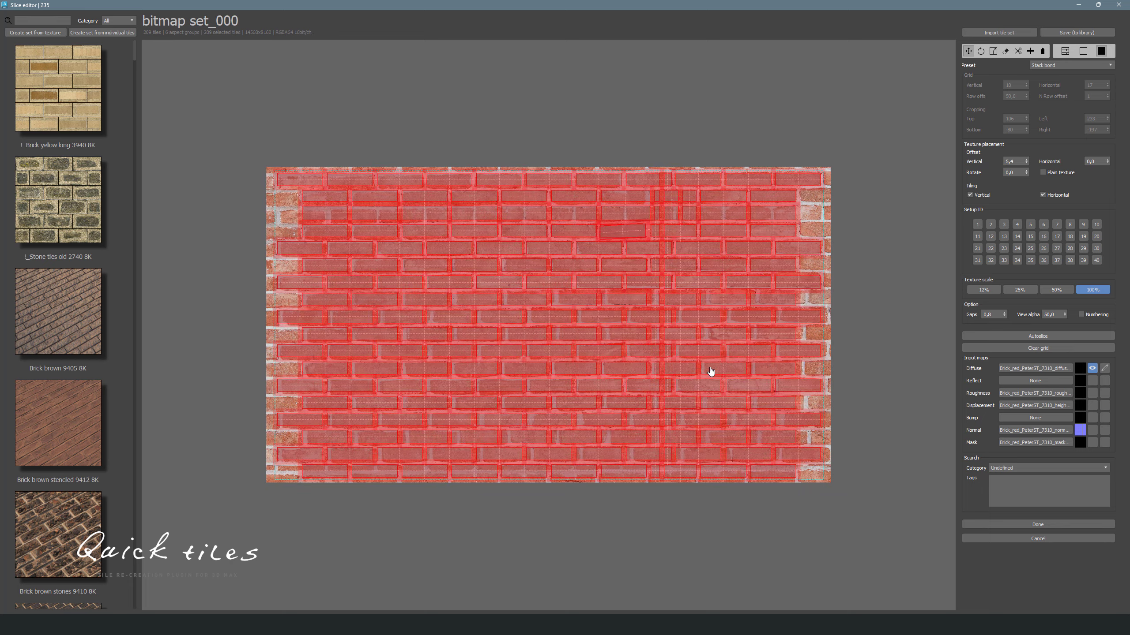
{"action": "key", "text": "Delete"}
- Draw a tile tightly around one brick in the upper visible row with the tile drawing tool
{"action": "scroll", "coordinate": [615, 194], "scroll_direction": "up", "scroll_amount": 10}
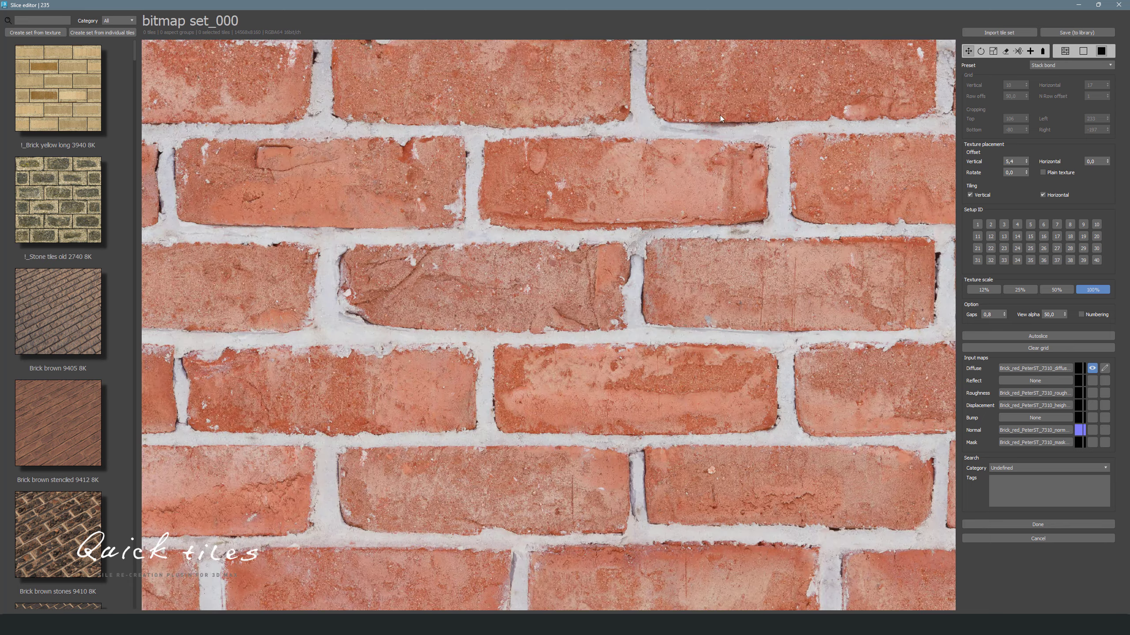
{"action": "left_click", "coordinate": [1030, 51]}
{"action": "left_click_drag", "start_coordinate": [481, 140], "coordinate": [766, 226]}
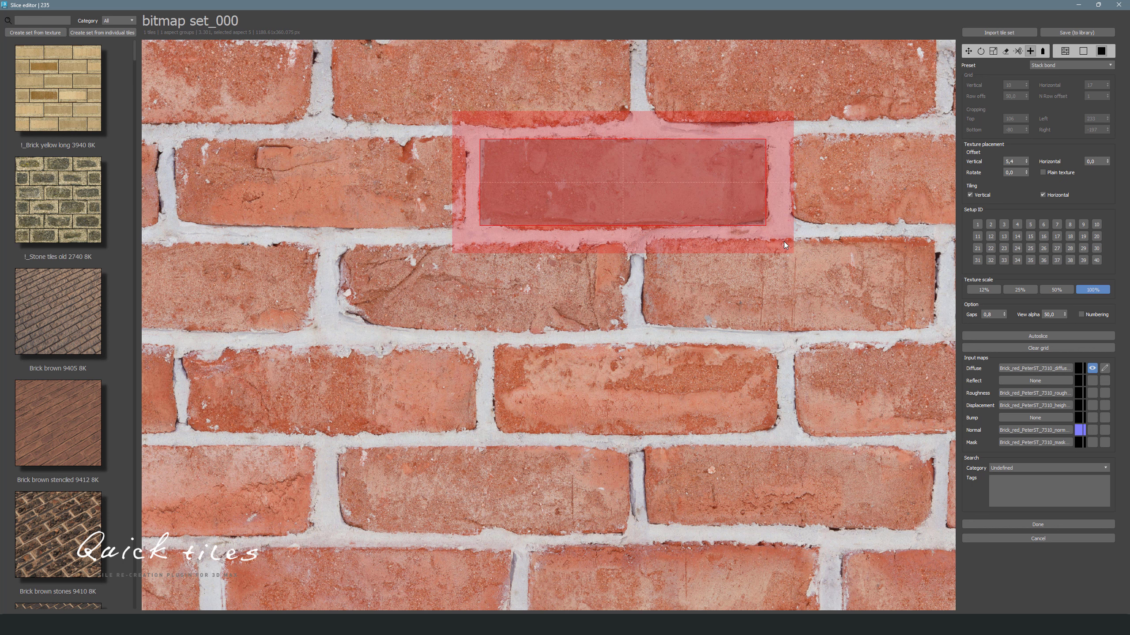
{"action": "left_click", "coordinate": [1000, 315]}
{"action": "scroll", "coordinate": [1000, 314], "scroll_direction": "down", "scroll_amount": 3}
{"action": "scroll", "coordinate": [1000, 315], "scroll_direction": "up", "scroll_amount": 1}
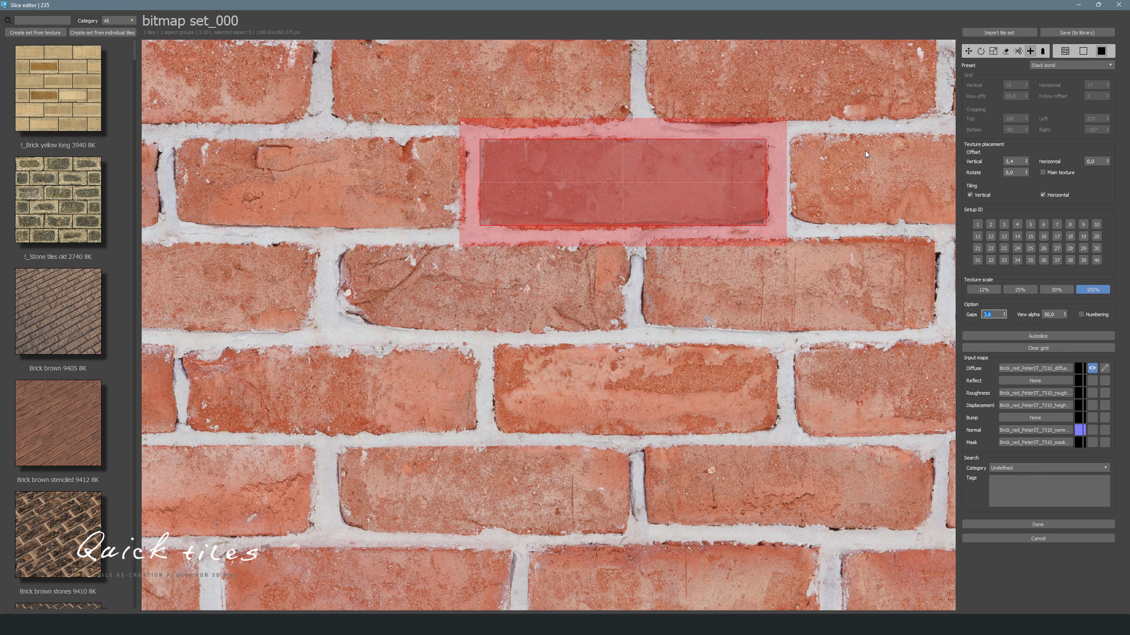
{"action": "right_click", "coordinate": [450, 242]}
- Draw tiles around five more bricks in the upper three rows, then deselect
{"action": "left_click", "coordinate": [1031, 50]}
{"action": "left_click_drag", "start_coordinate": [175, 138], "coordinate": [462, 226]}
{"action": "left_click_drag", "start_coordinate": [340, 245], "coordinate": [625, 332]}
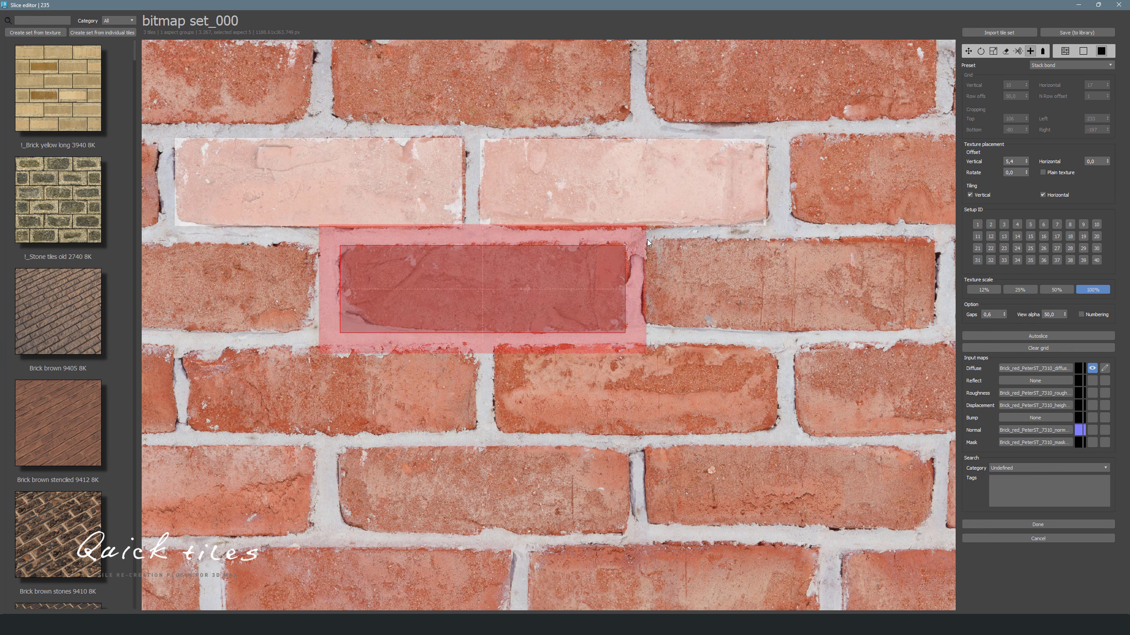
{"action": "left_click_drag", "start_coordinate": [646, 238], "coordinate": [936, 331]}
{"action": "left_click_drag", "start_coordinate": [495, 344], "coordinate": [779, 435]}
{"action": "left_click_drag", "start_coordinate": [184, 348], "coordinate": [475, 432]}
{"action": "right_click", "coordinate": [730, 107]}
{"action": "left_click", "coordinate": [730, 107]}
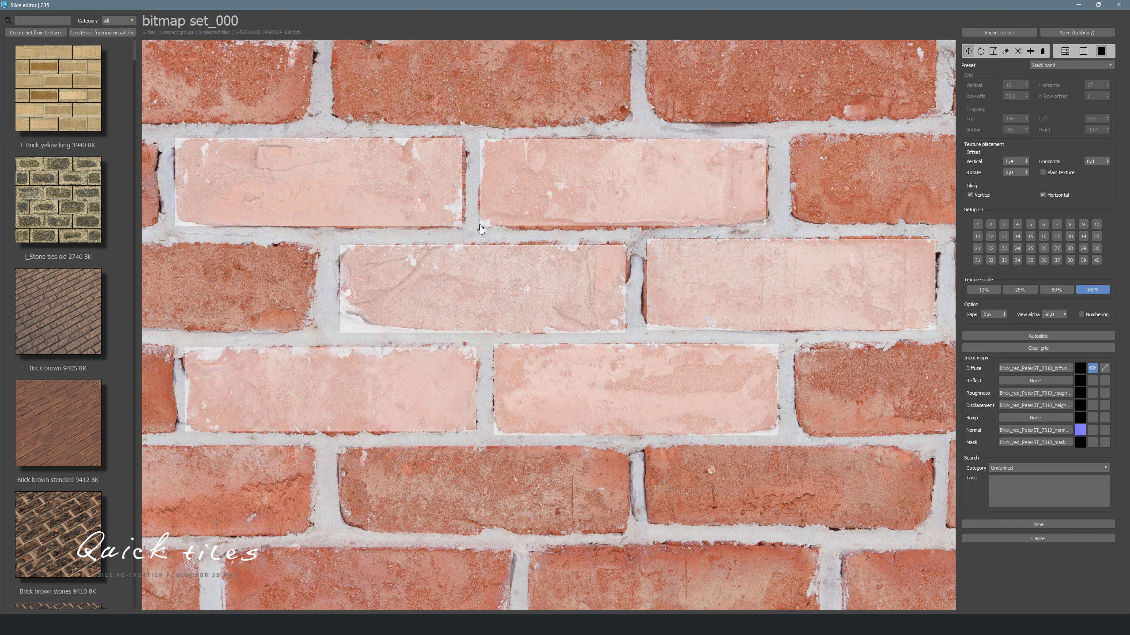
- Duplicate the top-left brick tile and place the copy over a brick in the lower row
{"action": "left_click", "coordinate": [379, 206]}
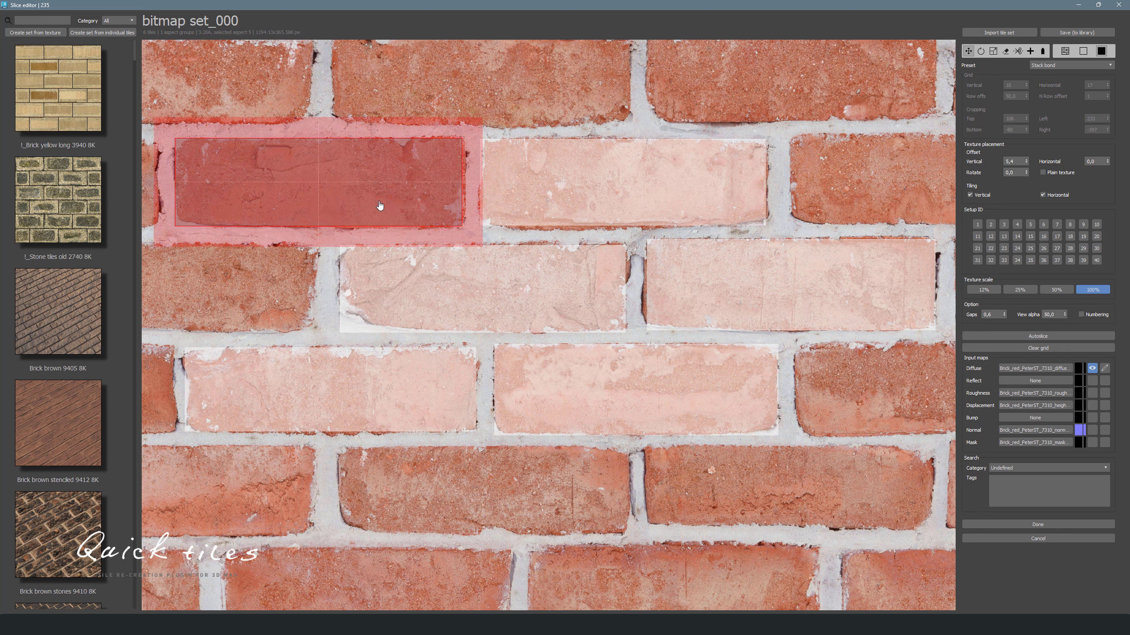
{"action": "key", "text": "ctrl+v"}
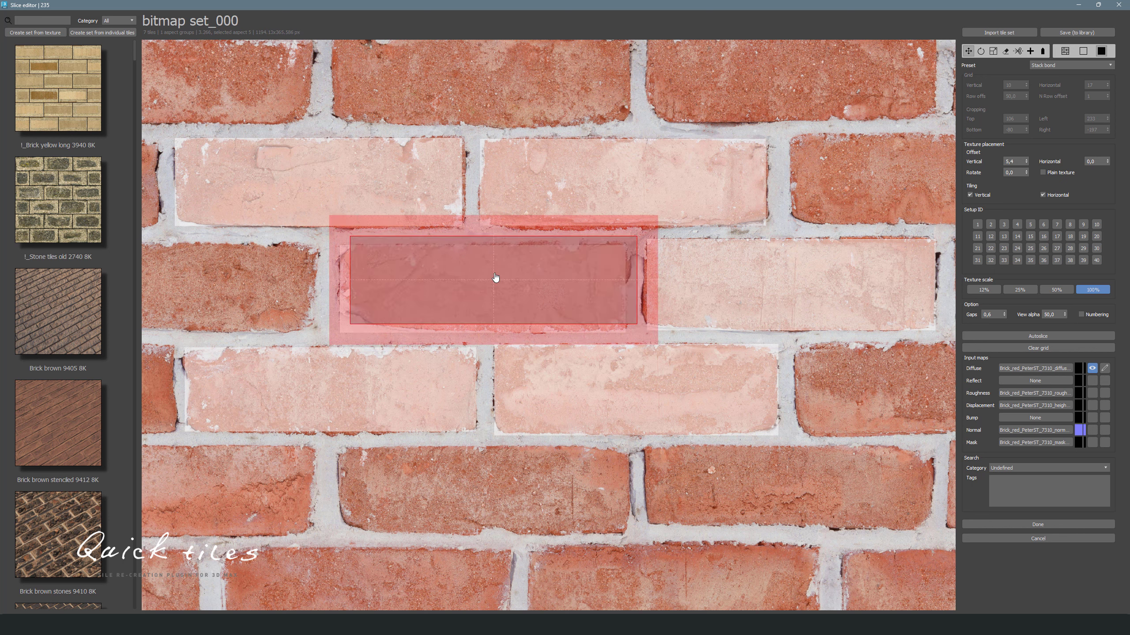
{"action": "left_click_drag", "start_coordinate": [495, 277], "coordinate": [510, 520]}
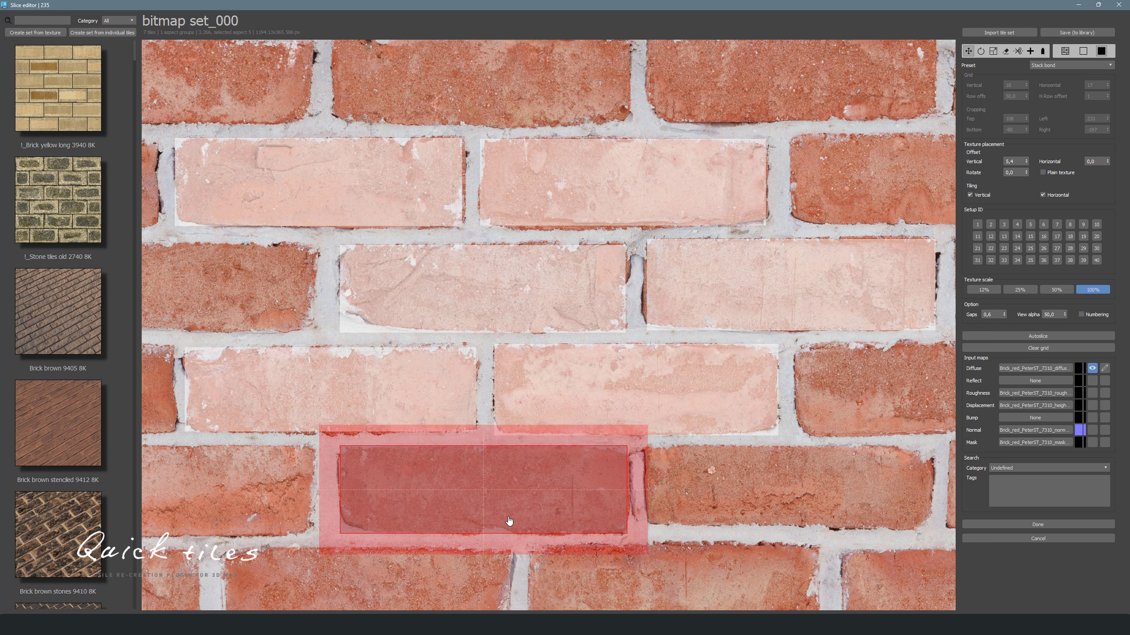
{"action": "left_click", "coordinate": [993, 51]}
{"action": "left_click", "coordinate": [705, 483]}
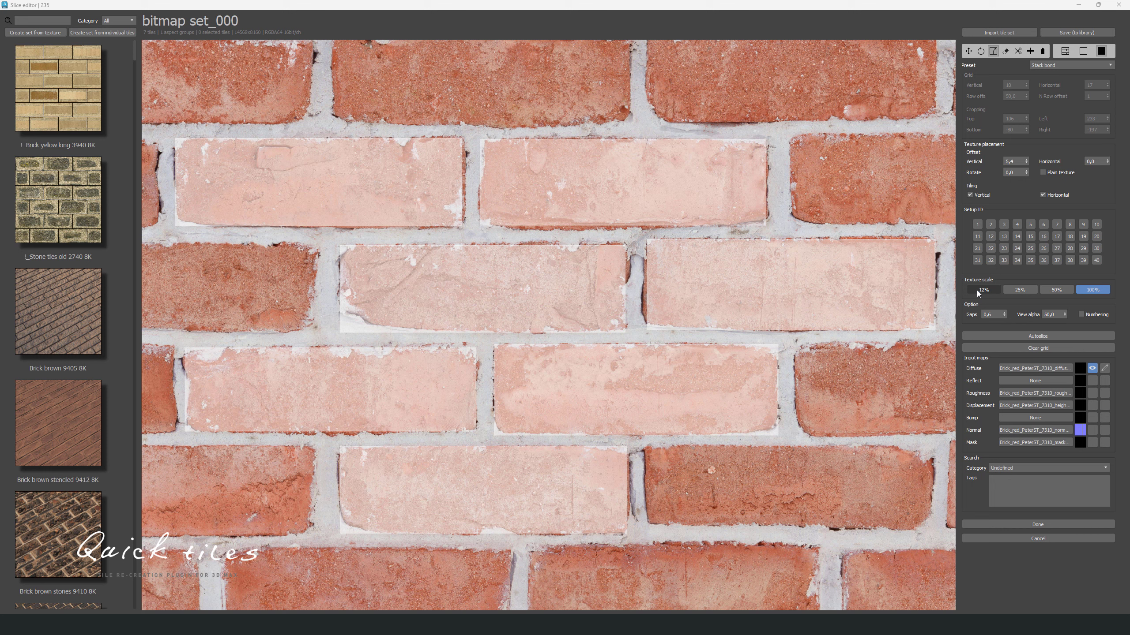
- Finish slicing the brick texture and close the slice editor
{"action": "left_click", "coordinate": [1067, 290]}
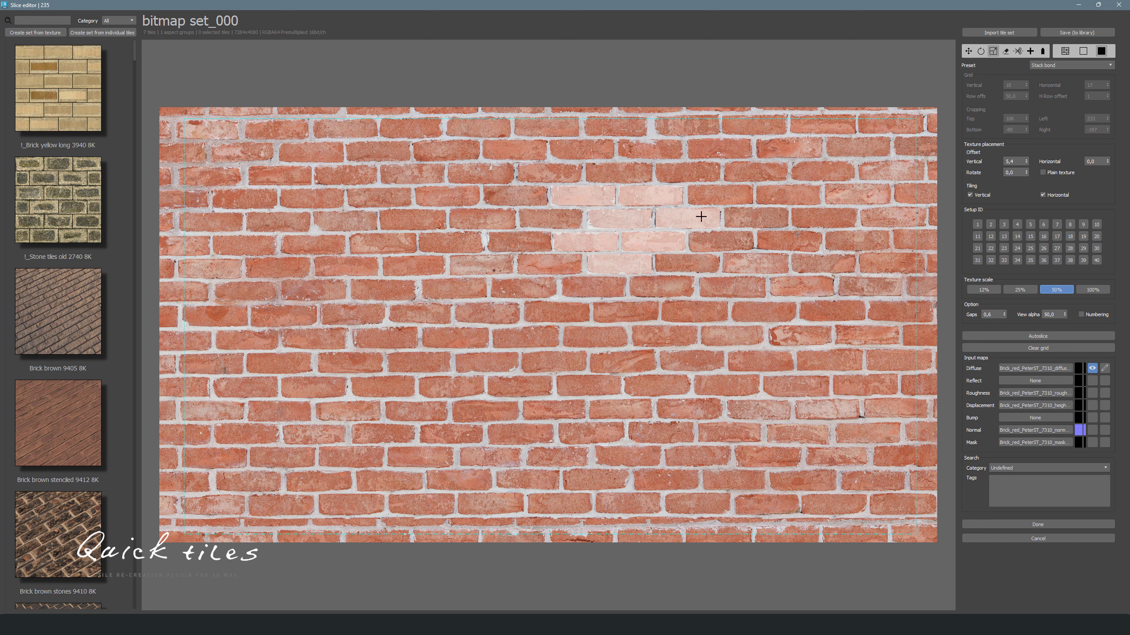
{"action": "left_click", "coordinate": [993, 525]}
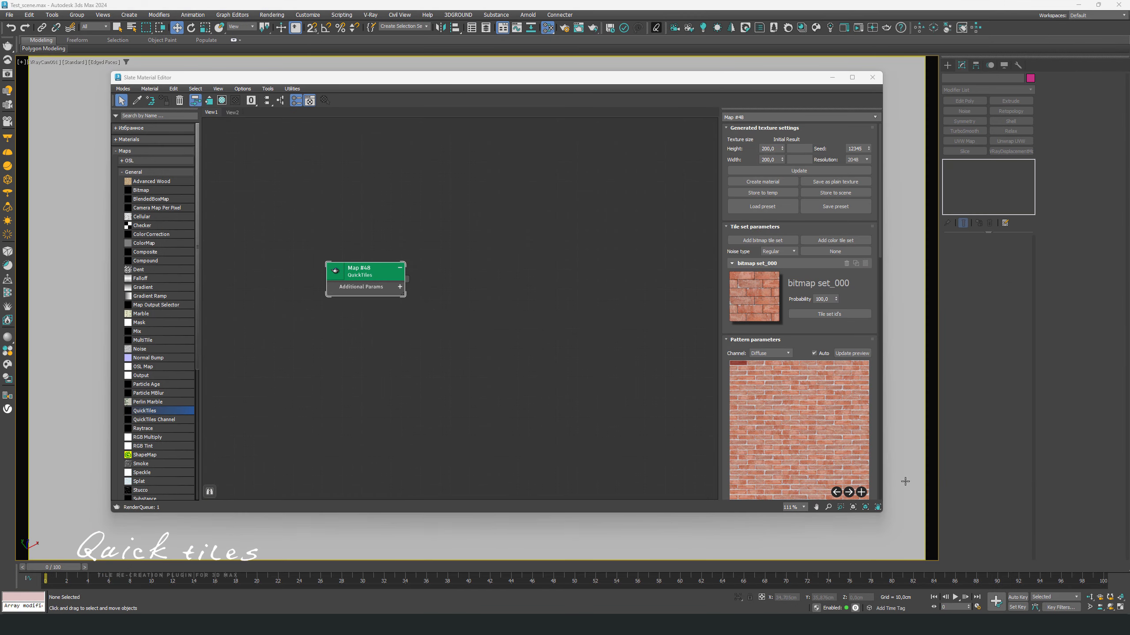
- Turn off automatic preview and set the generated texture height and width to 100
{"action": "scroll", "coordinate": [821, 410], "scroll_direction": "down", "scroll_amount": 3}
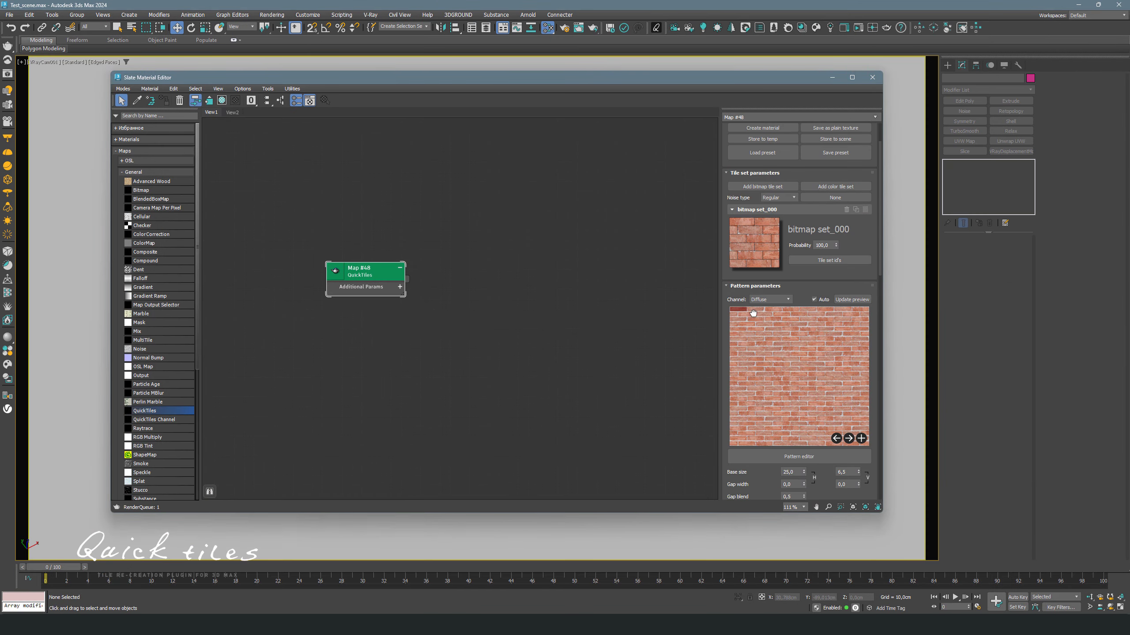
{"action": "left_click", "coordinate": [805, 460]}
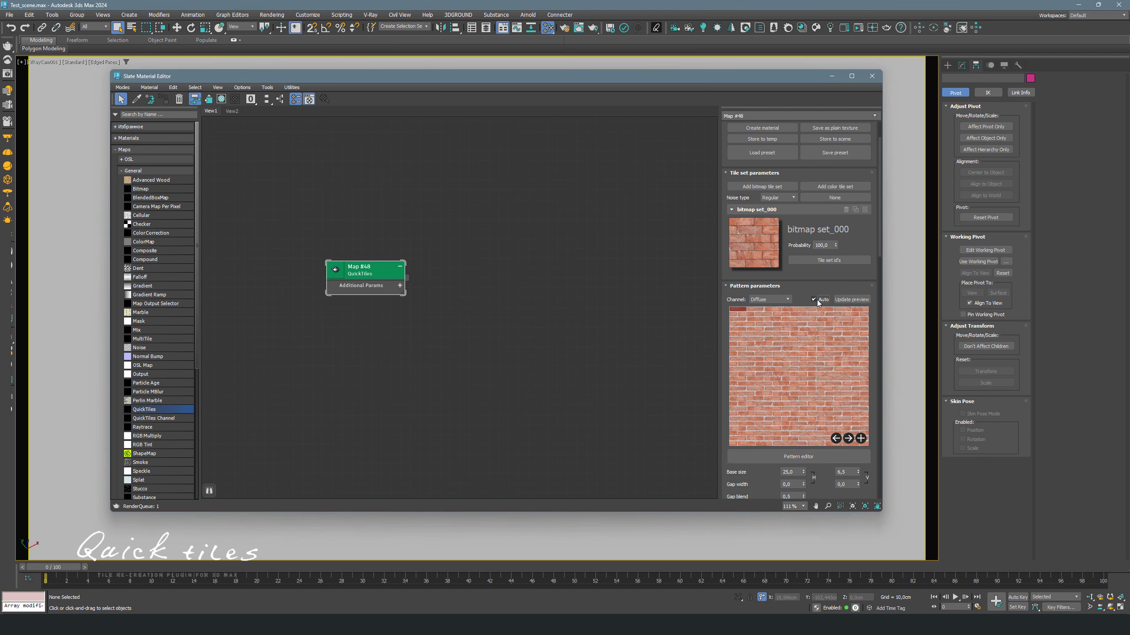
{"action": "scroll", "coordinate": [823, 274], "scroll_direction": "up", "scroll_amount": 2}
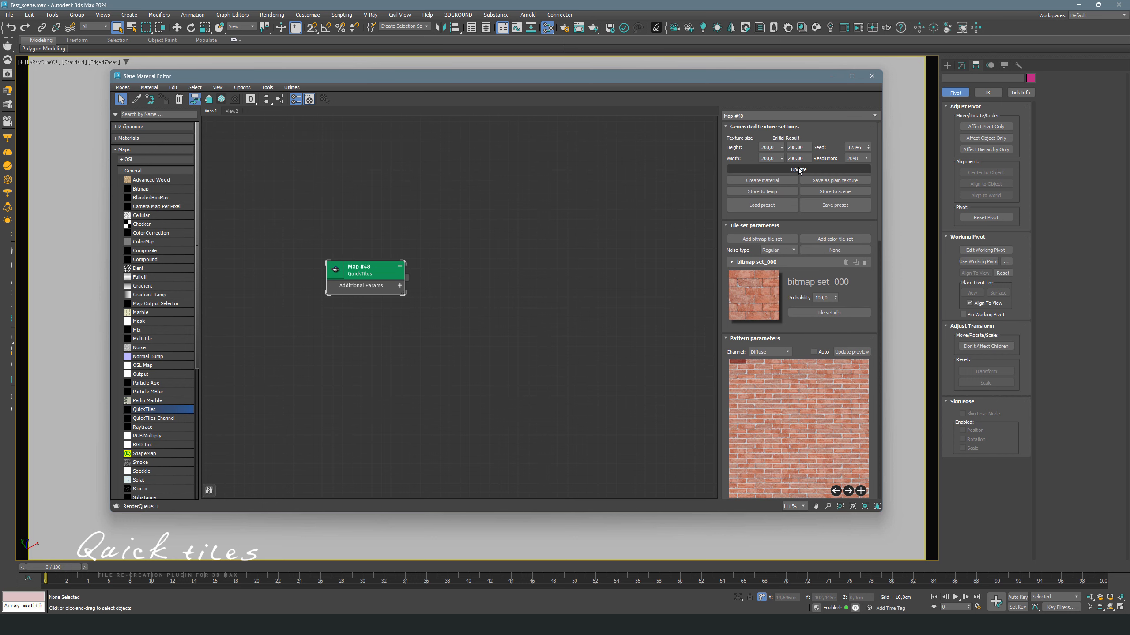
{"action": "type", "text": "100"}
{"action": "left_click_drag", "start_coordinate": [774, 159], "coordinate": [721, 160]}
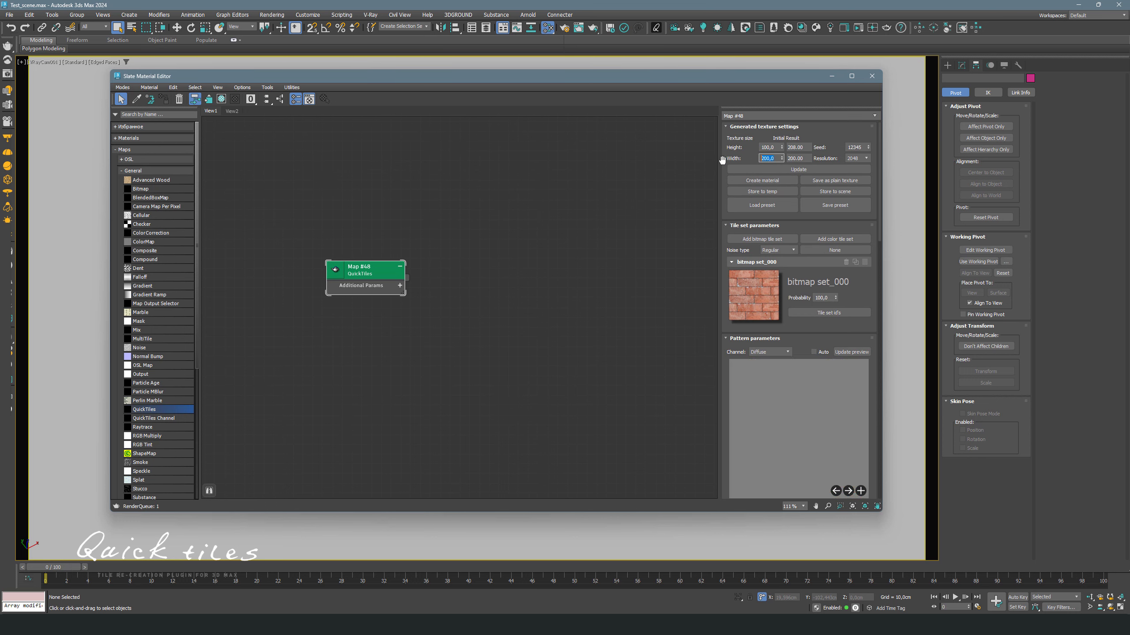
{"action": "type", "text": "100"}
{"action": "key", "text": "Return"}
- Set the pattern's base size to 20
{"action": "scroll", "coordinate": [796, 340], "scroll_direction": "down", "scroll_amount": 4}
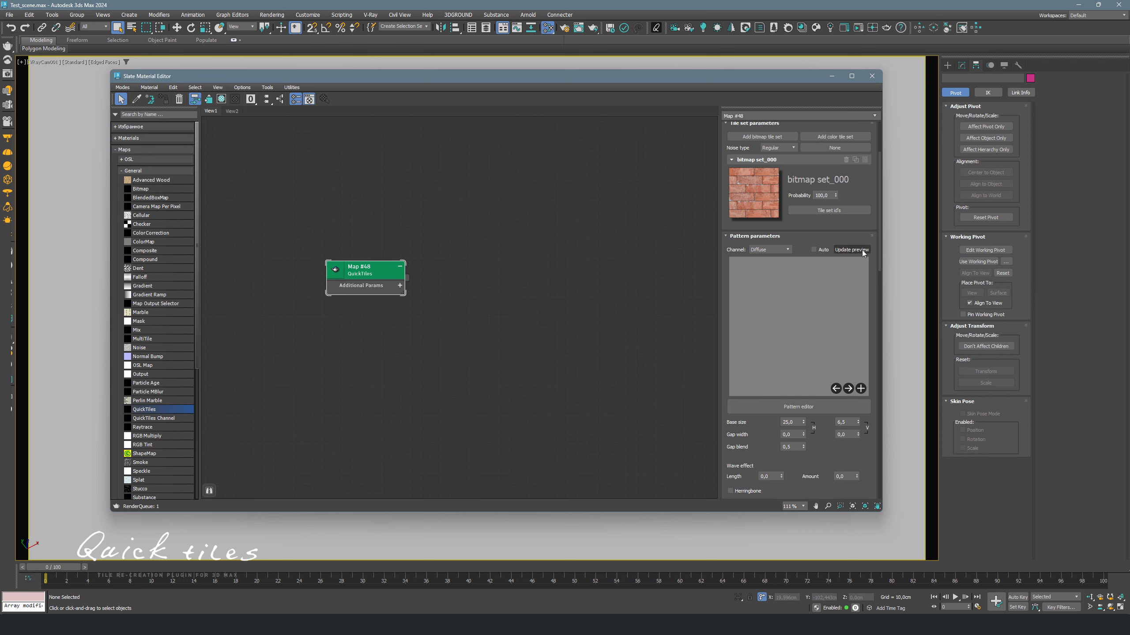
{"action": "scroll", "coordinate": [808, 317], "scroll_direction": "down", "scroll_amount": 1}
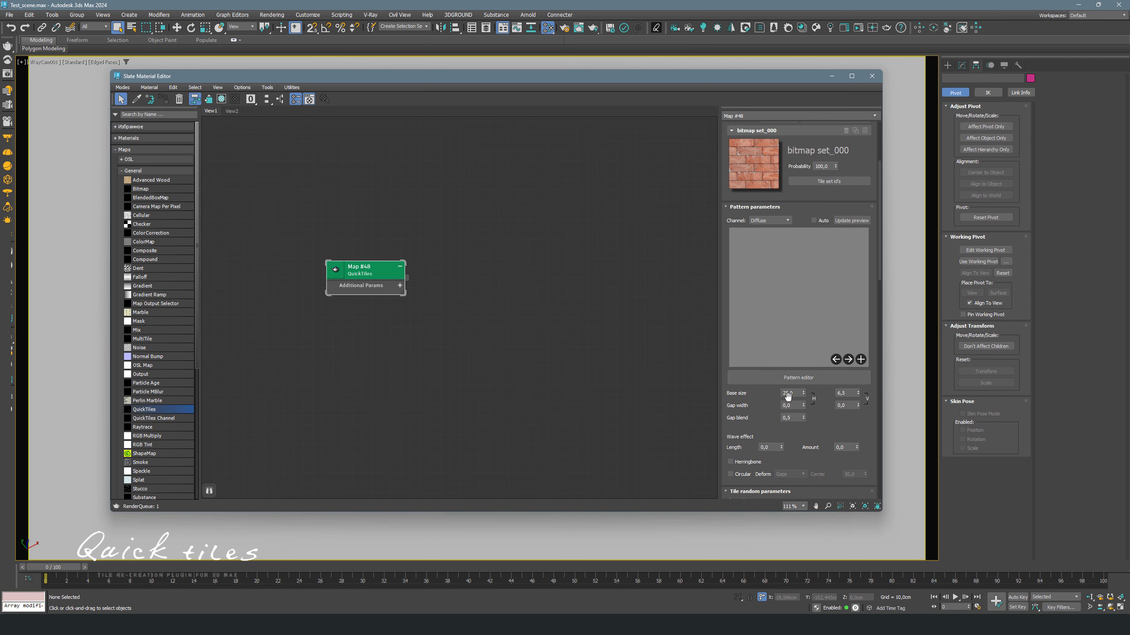
{"action": "double_click", "coordinate": [795, 394]}
{"action": "type", "text": "20"}
{"action": "left_click", "coordinate": [831, 328]}
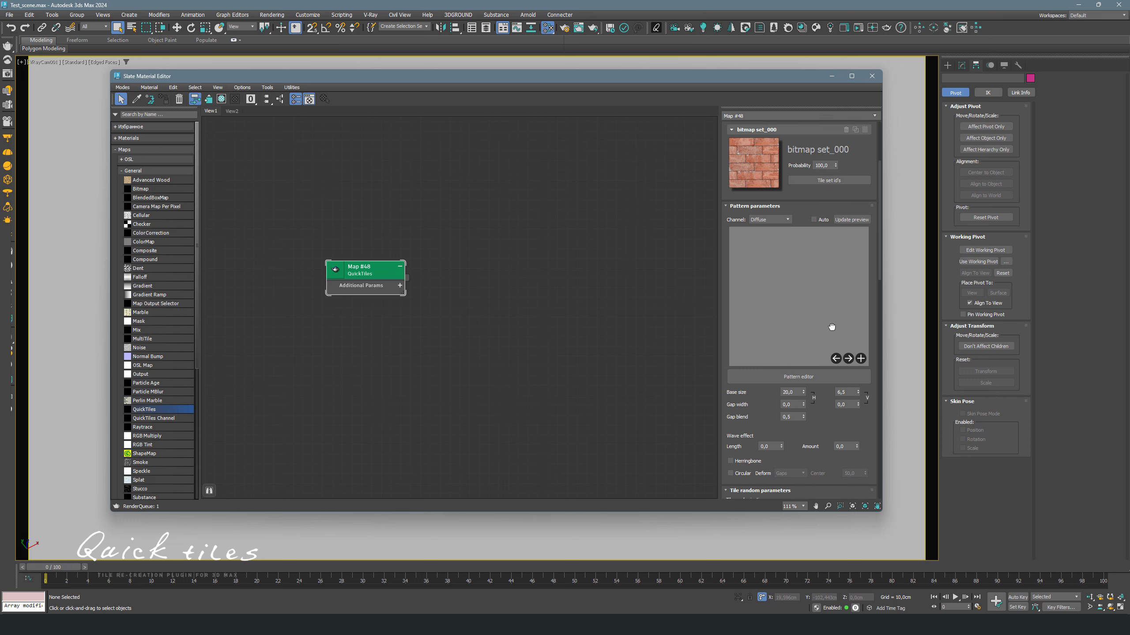
- In the pattern editor, delete the middle tile of the second row of the Running bond 1/2 pattern and apply it
{"action": "left_click", "coordinate": [823, 372]}
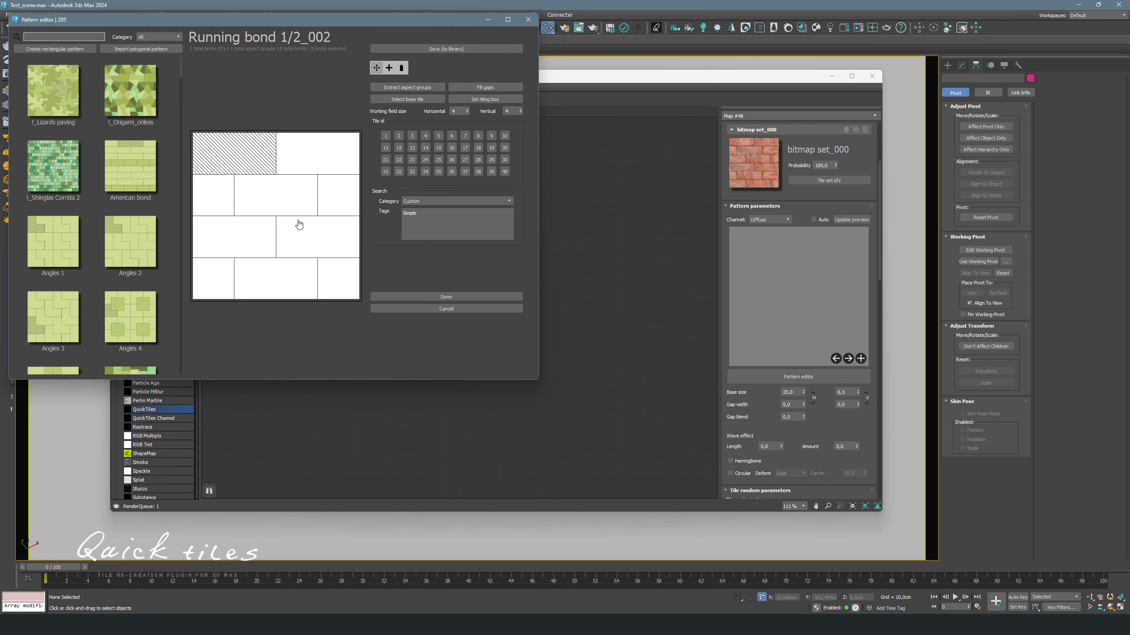
{"action": "left_click_drag", "start_coordinate": [373, 16], "coordinate": [489, 64]}
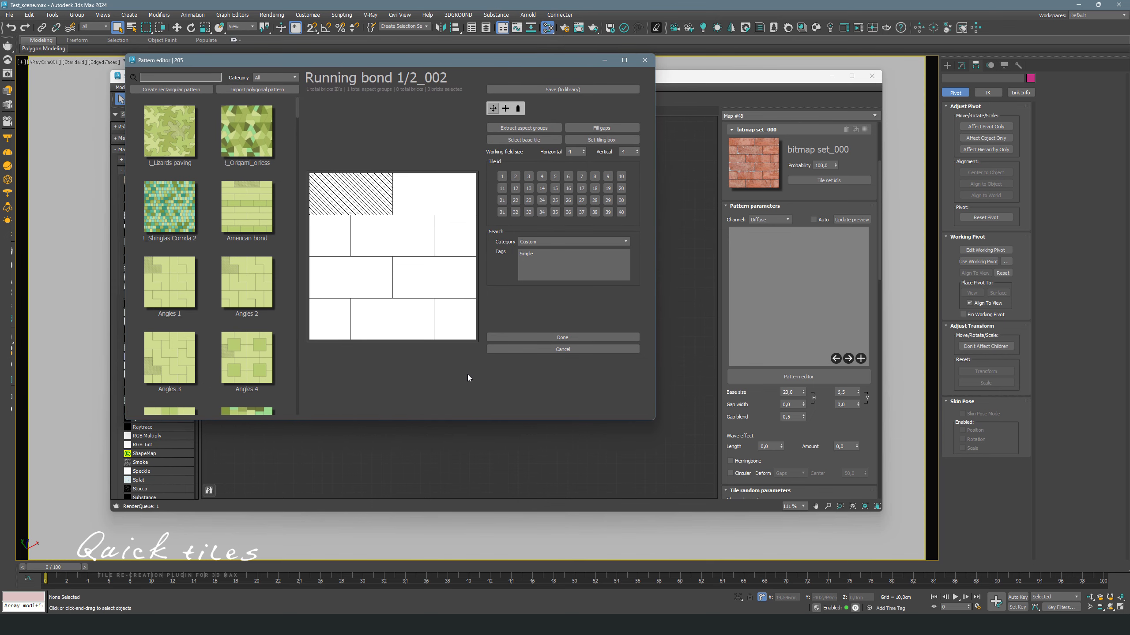
{"action": "left_click", "coordinate": [399, 228]}
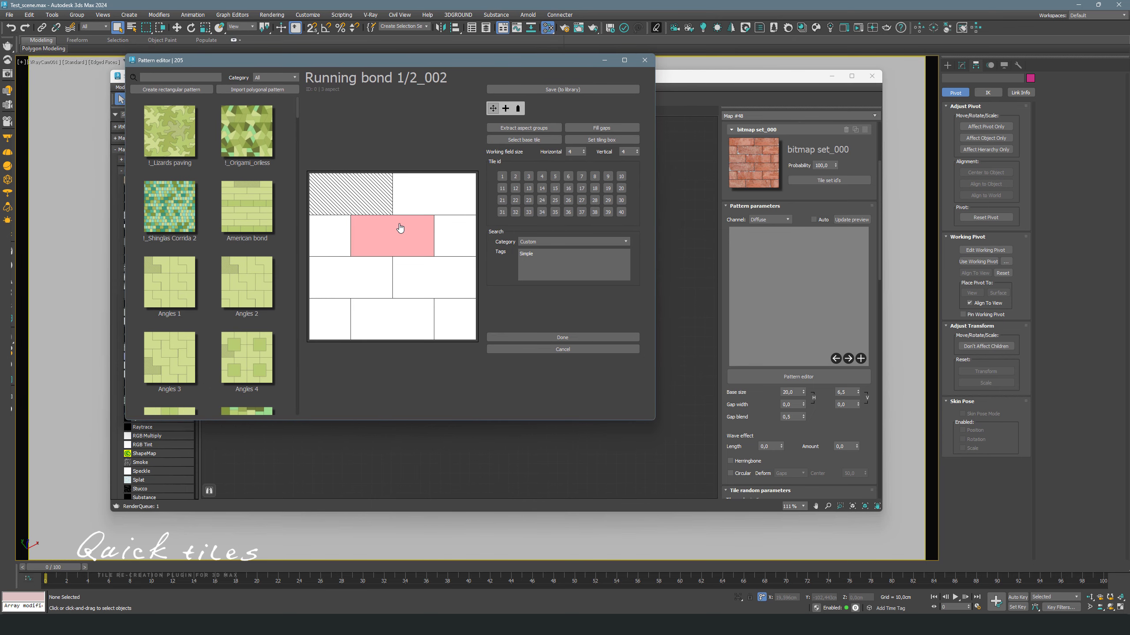
{"action": "key", "text": "Delete"}
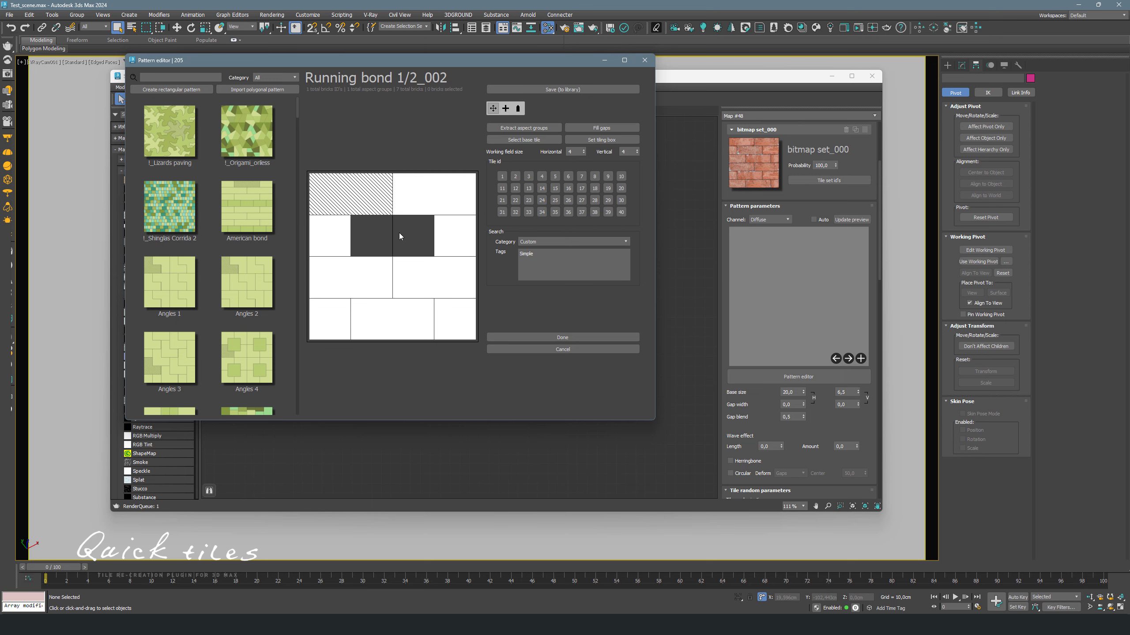
{"action": "left_click", "coordinate": [555, 339]}
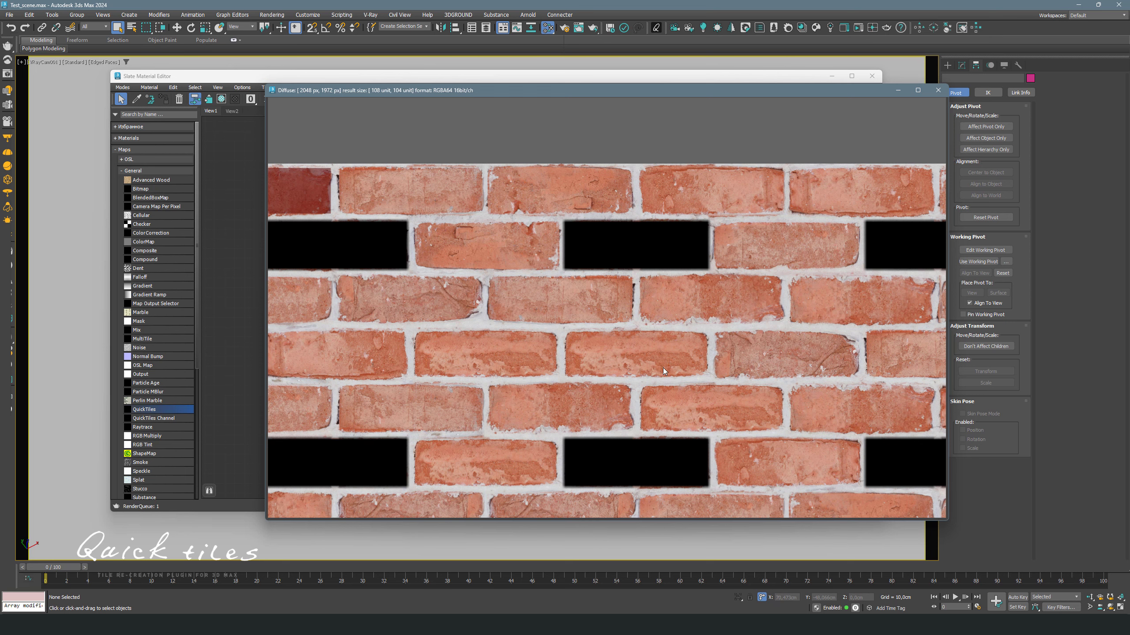
- Set the pattern's gap blend to 1
{"action": "scroll", "coordinate": [676, 366], "scroll_direction": "up", "scroll_amount": 4}
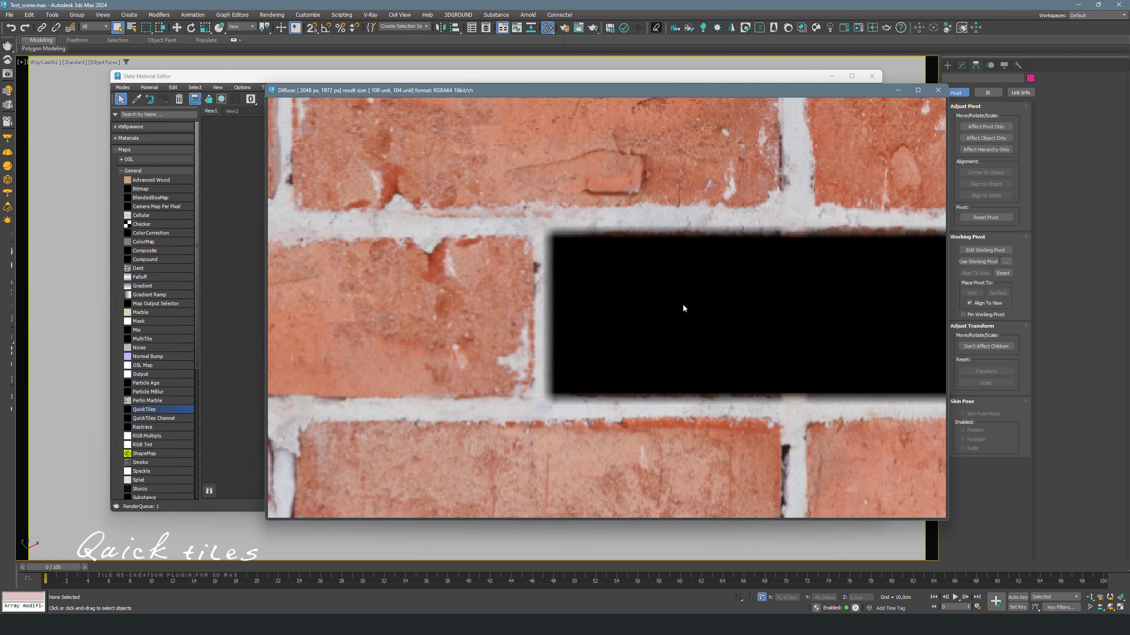
{"action": "left_click_drag", "start_coordinate": [756, 95], "coordinate": [482, 98]}
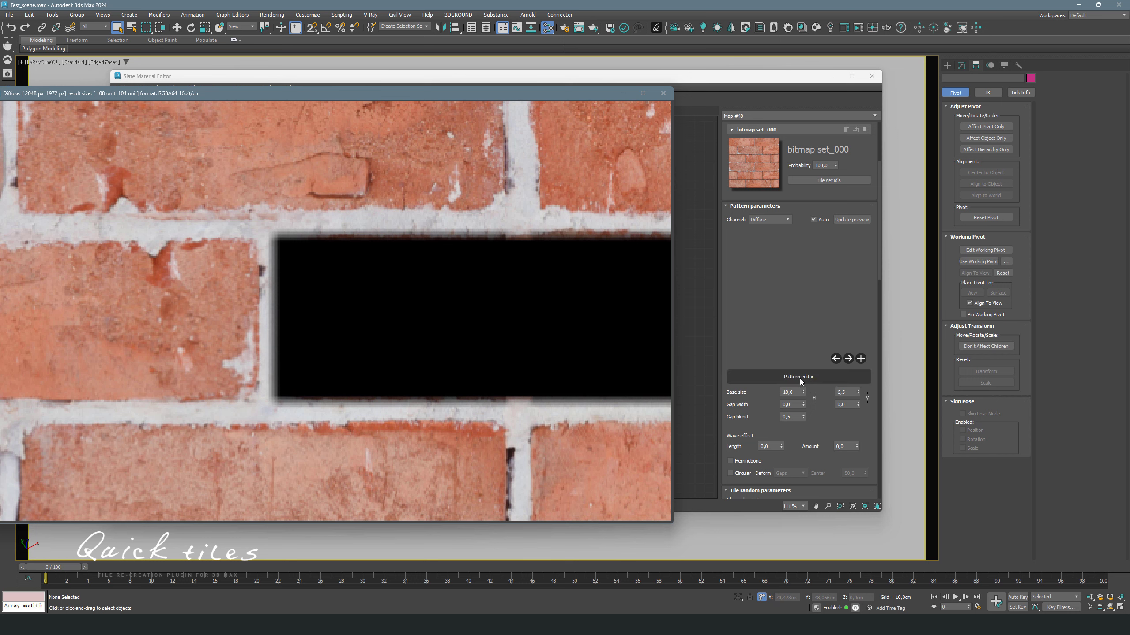
{"action": "double_click", "coordinate": [792, 417]}
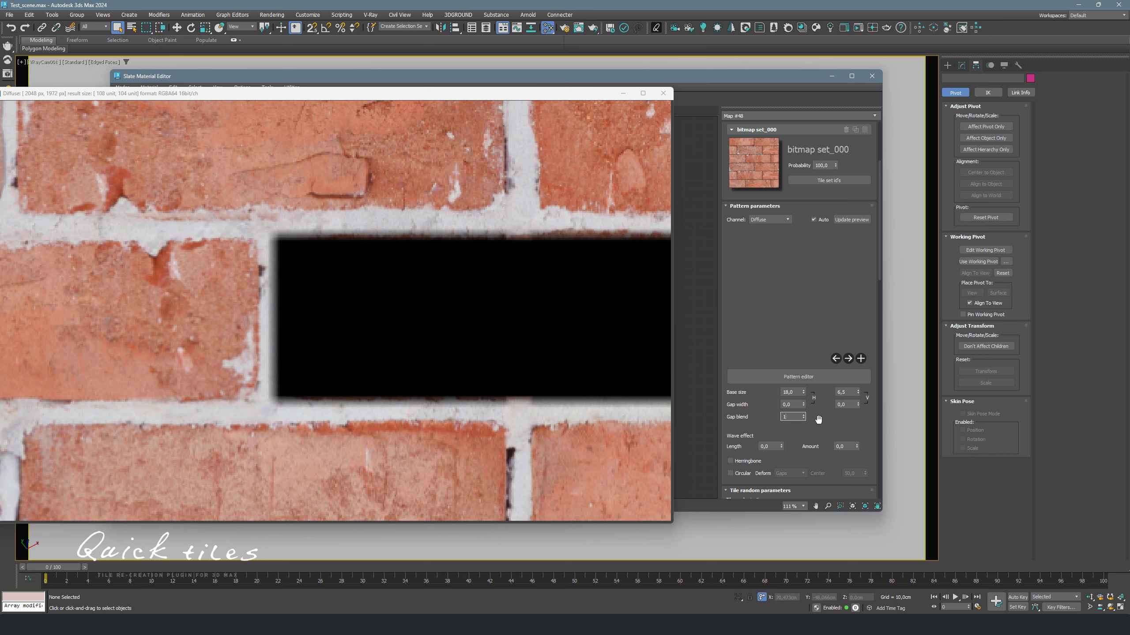
{"action": "key", "text": "Return"}
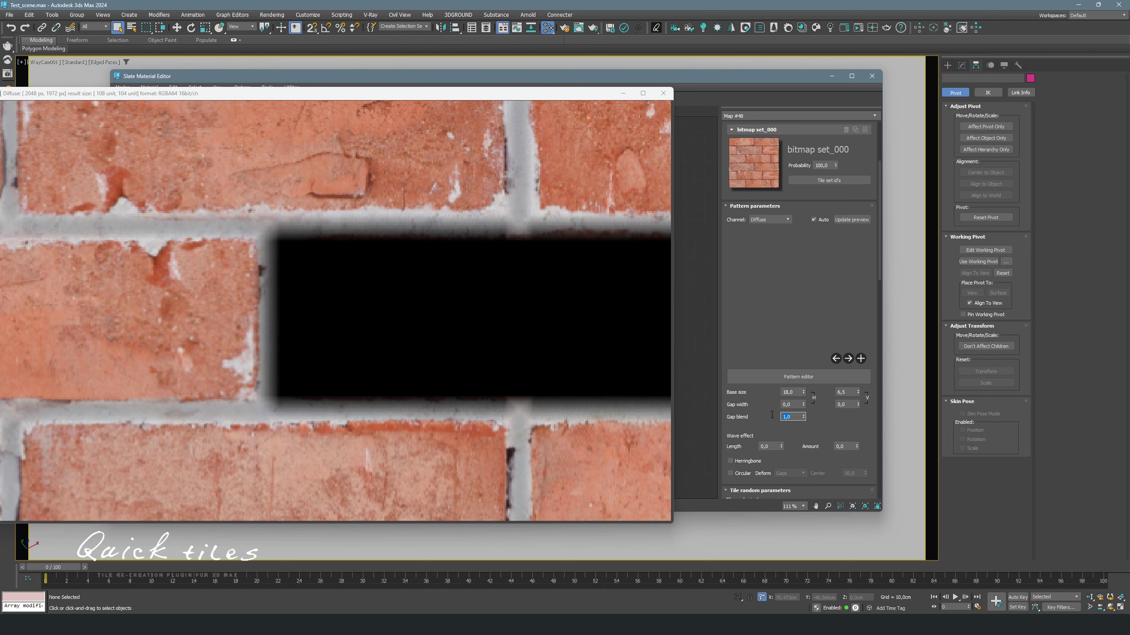
- Open the color picker for the procedural gap's Diffuse color
{"action": "left_click", "coordinate": [417, 329]}
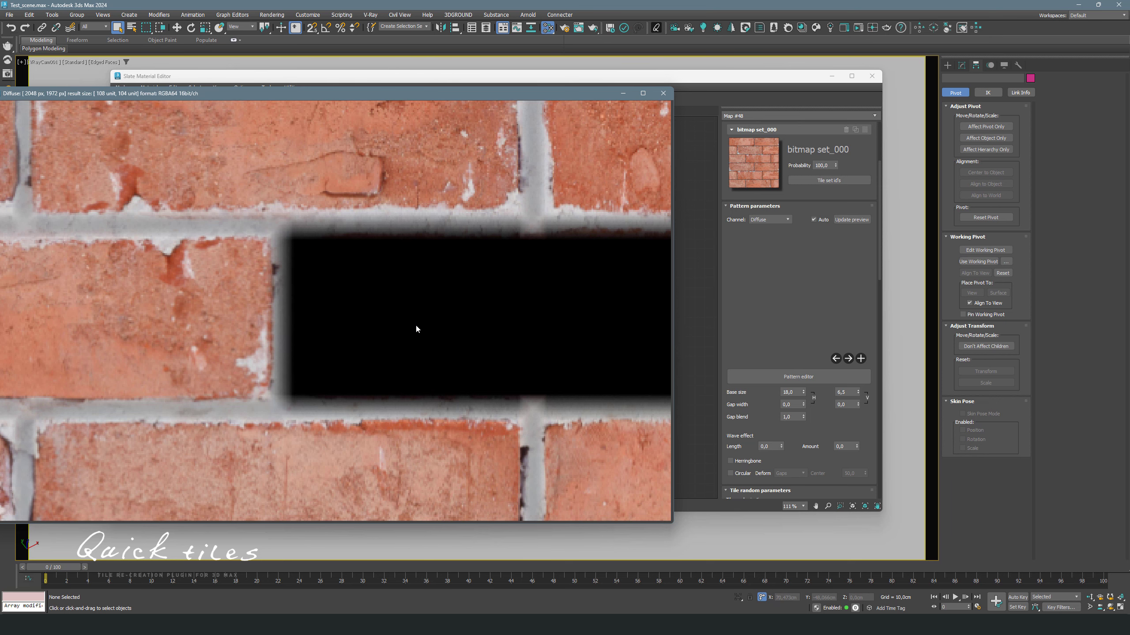
{"action": "scroll", "coordinate": [416, 329], "scroll_direction": "down", "scroll_amount": 2}
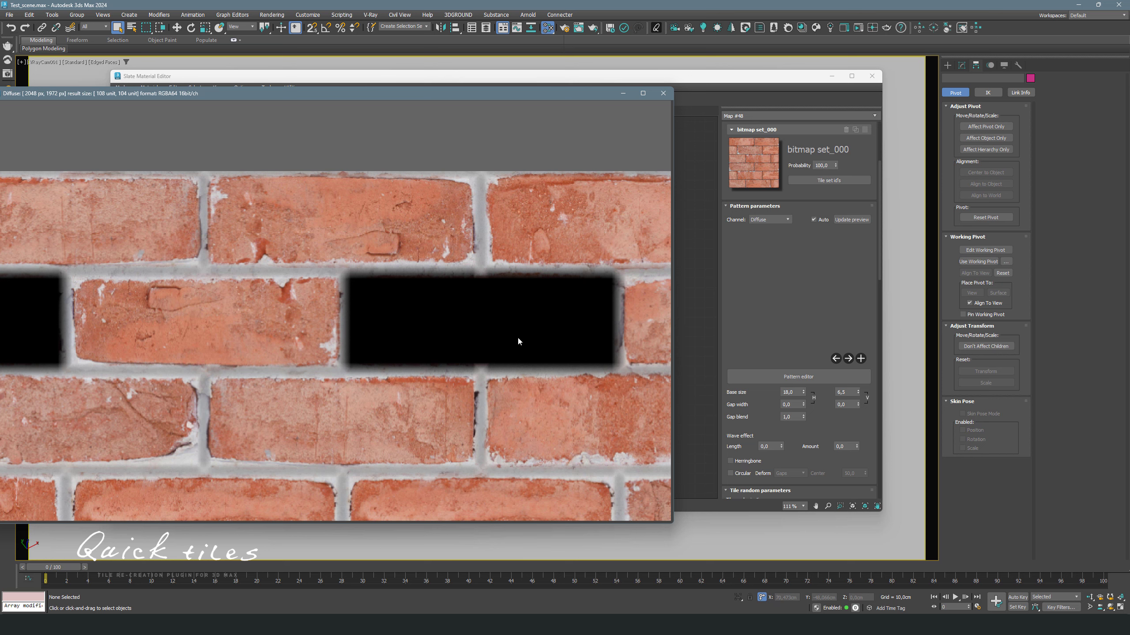
{"action": "left_click", "coordinate": [764, 412]}
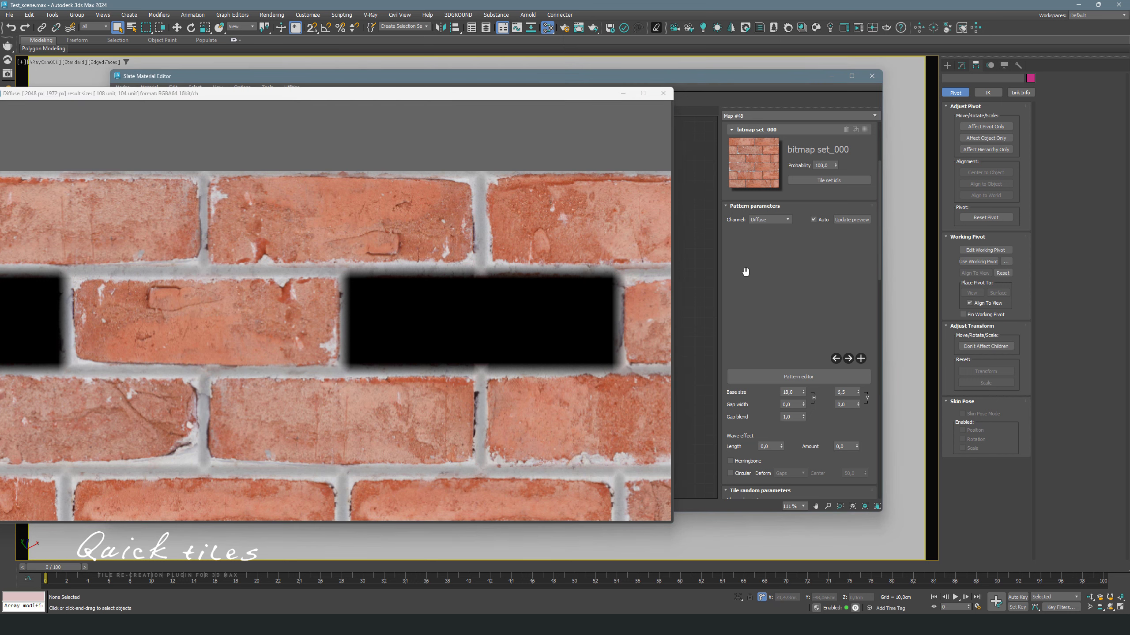
{"action": "scroll", "coordinate": [764, 215], "scroll_direction": "down", "scroll_amount": 5}
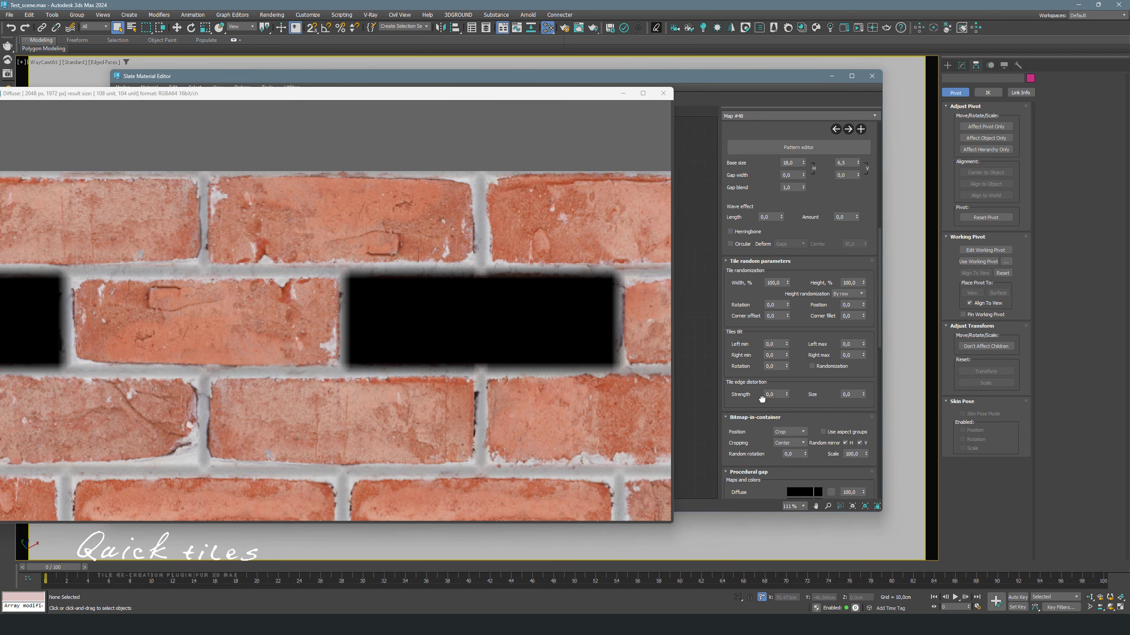
{"action": "scroll", "coordinate": [758, 398], "scroll_direction": "down", "scroll_amount": 5}
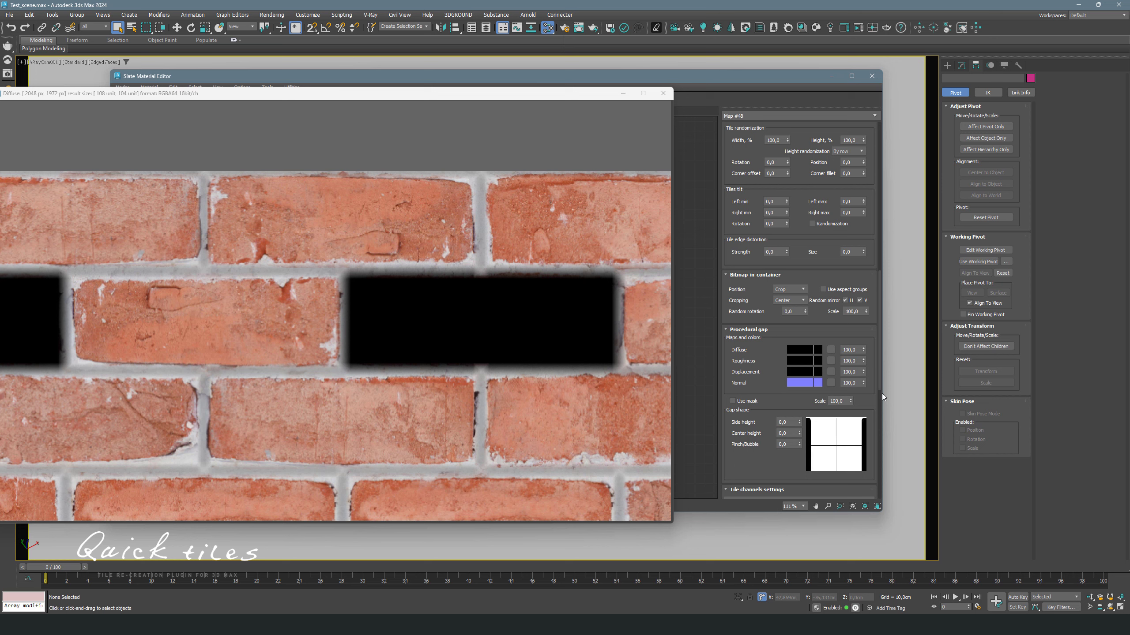
{"action": "left_click", "coordinate": [803, 351]}
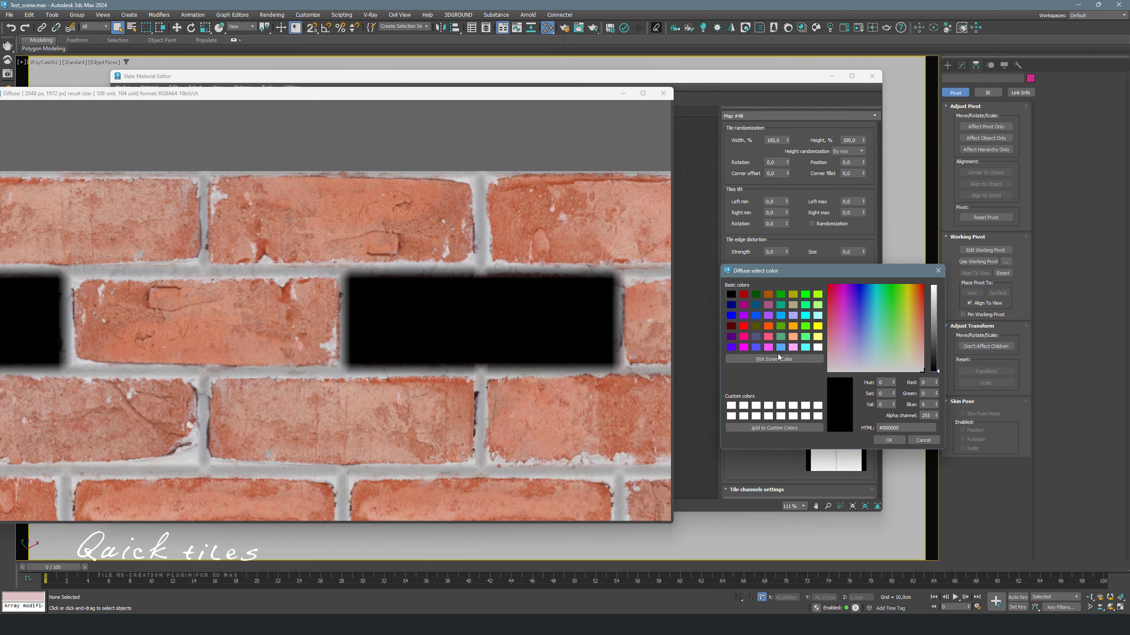